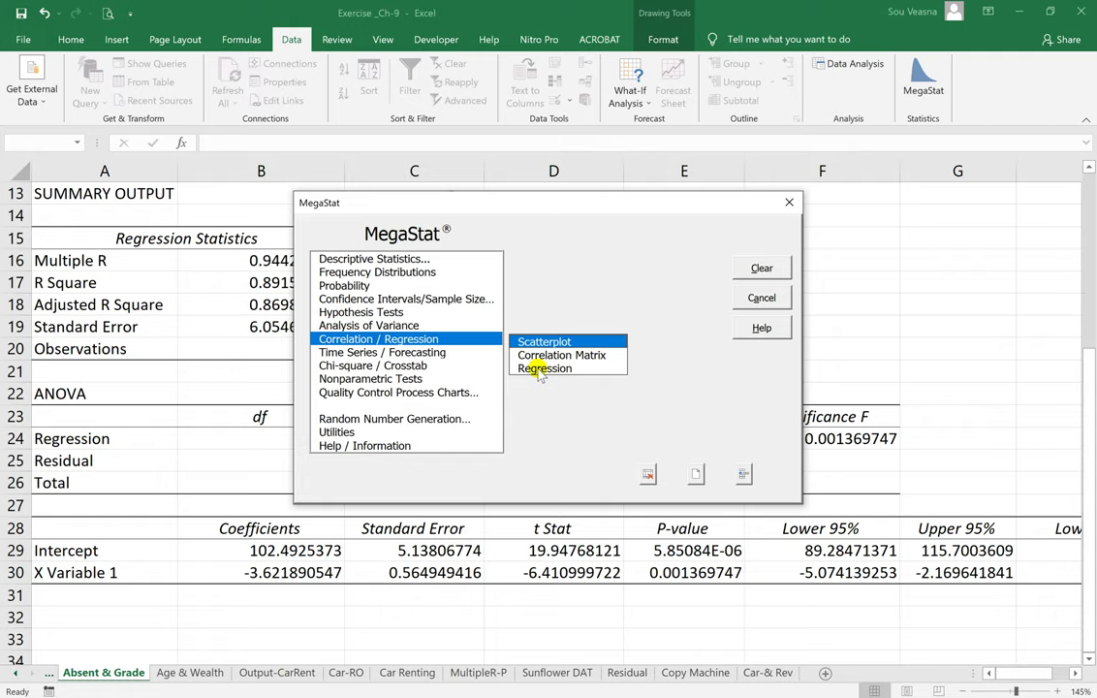
Step: Start a MegaStat regression analysis and set cells B2:B8 of the Absent & Grade sheet as the independent X range
left_click(540, 369)
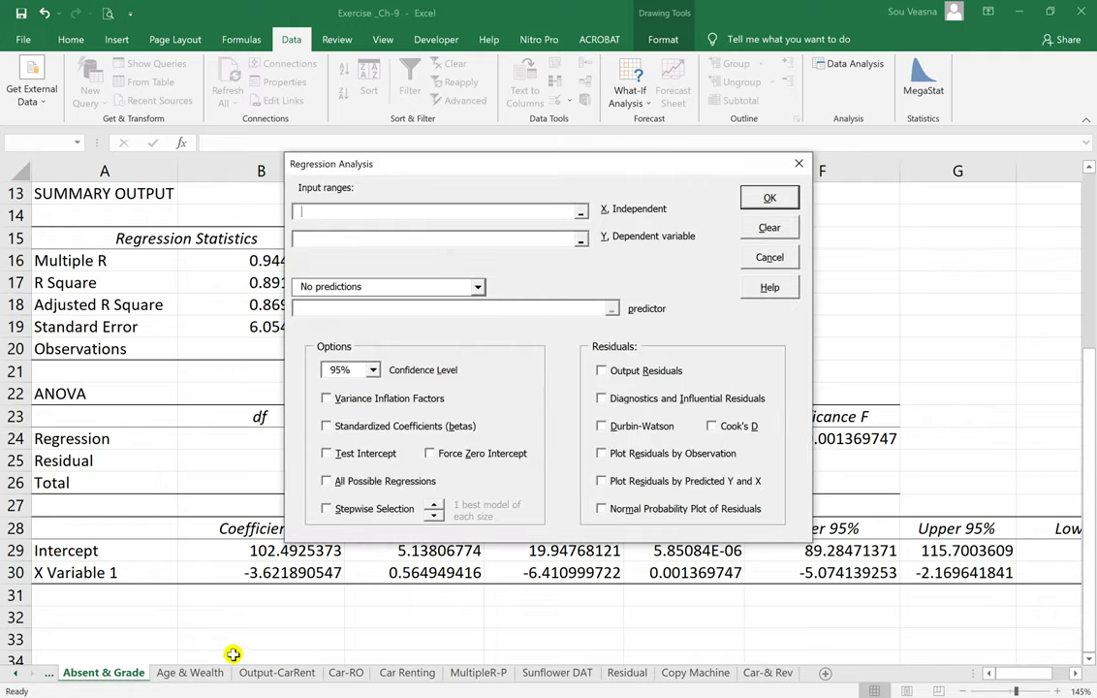
scroll(186, 482, "up", 4)
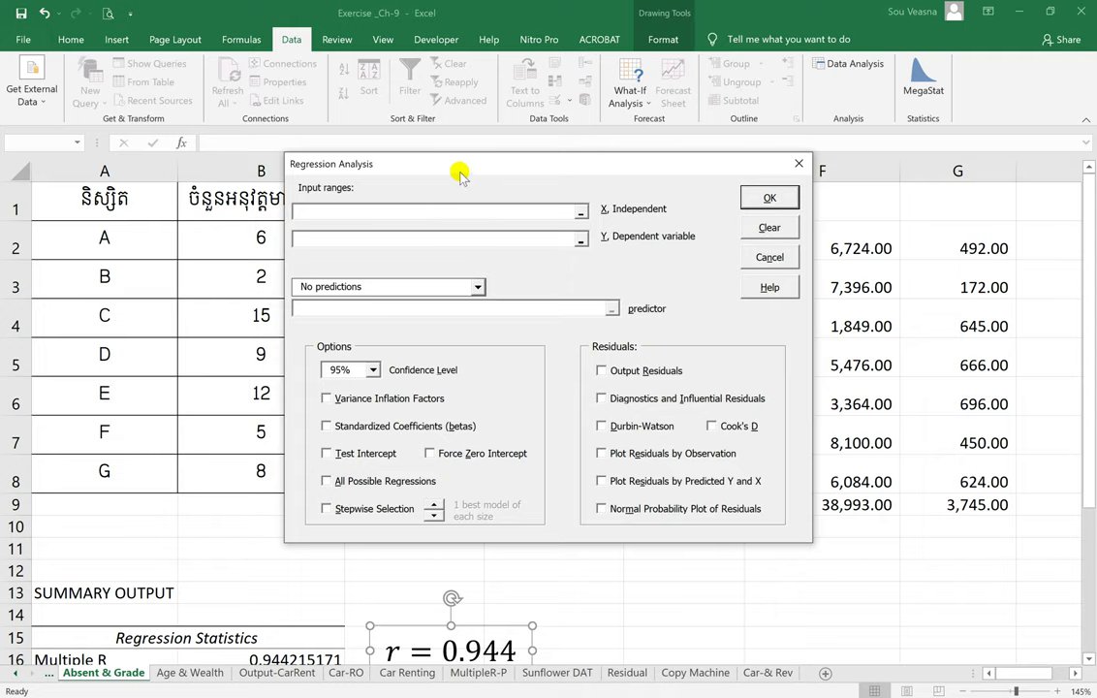
left_click_drag(462, 171, 710, 173)
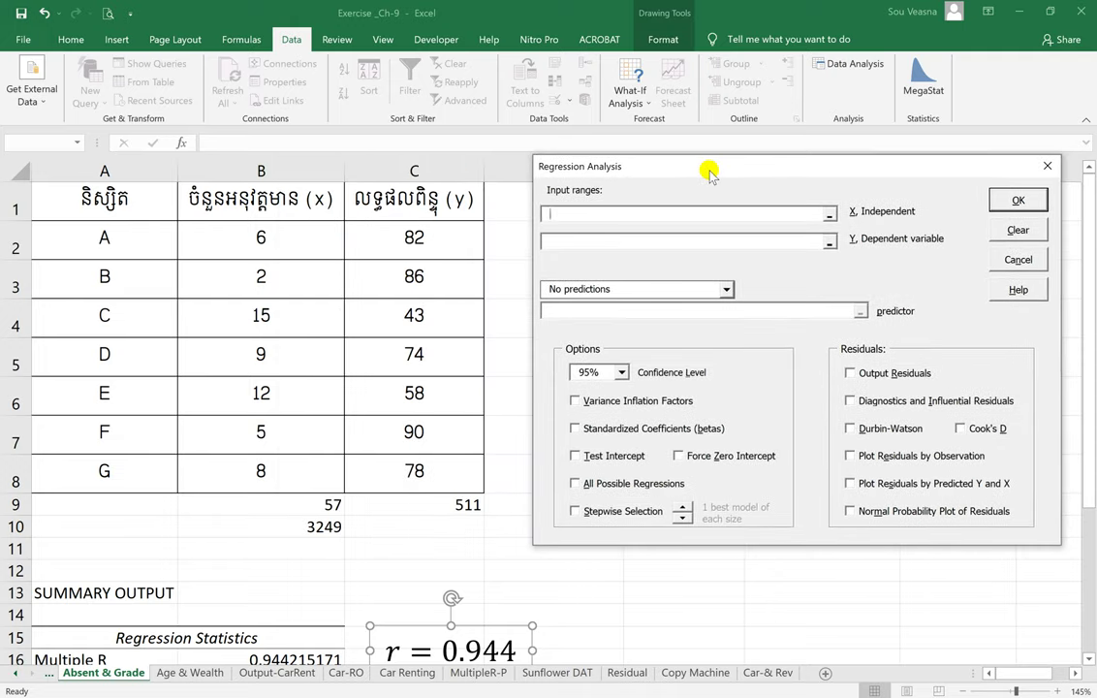
left_click(829, 215)
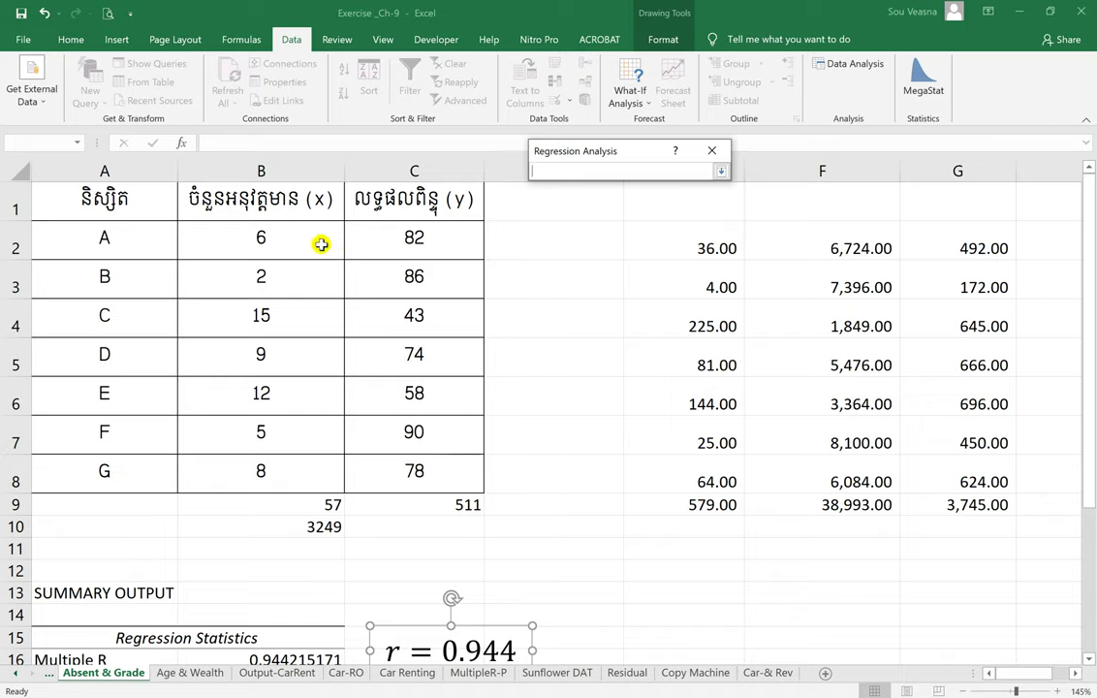
left_click_drag(321, 244, 289, 470)
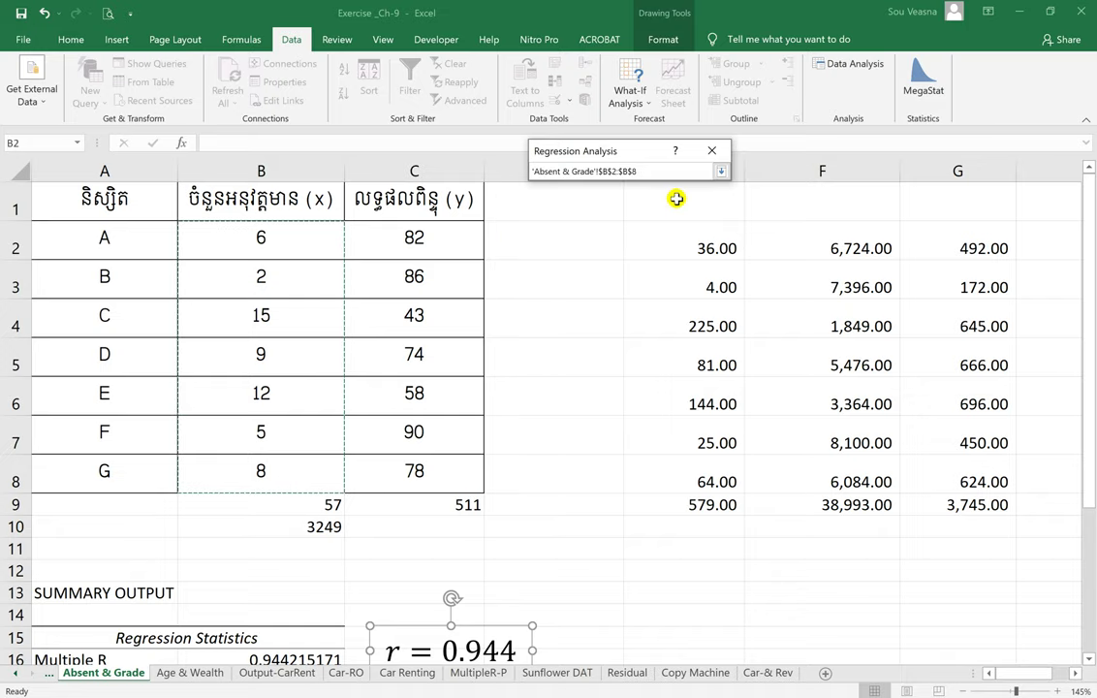
left_click(722, 171)
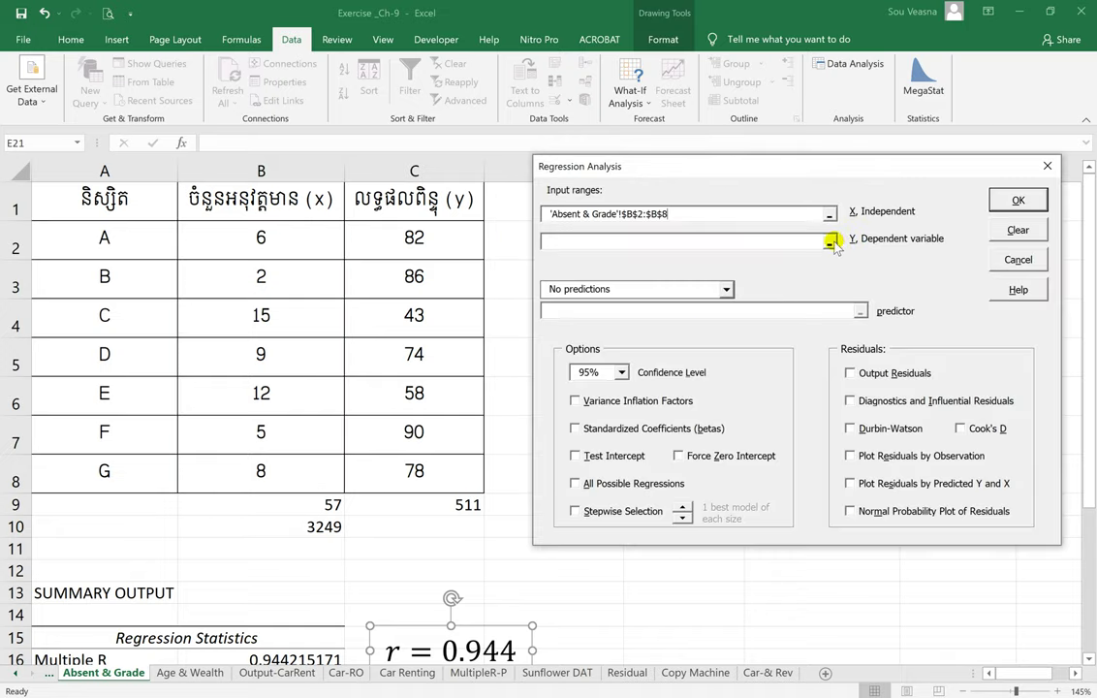
Step: Set cells C2:C8 of the Absent & Grade sheet as the dependent Y variable range
left_click(833, 241)
left_click_drag(453, 240, 422, 472)
left_click(721, 171)
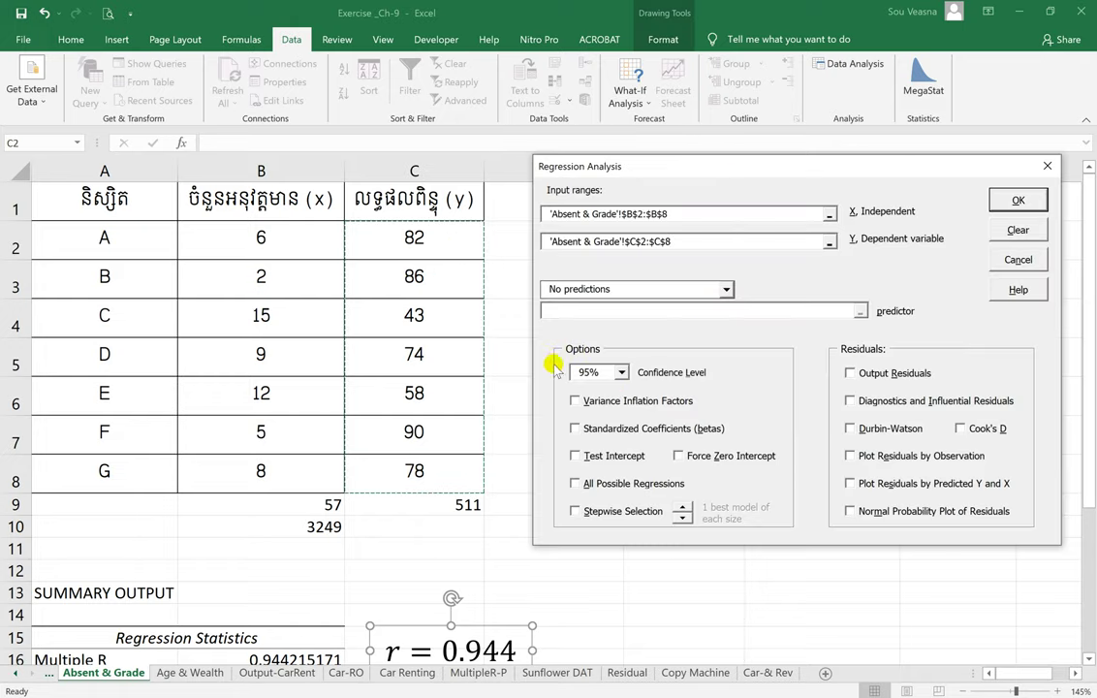
Step: Keep the 95% confidence level, include Output Residuals and Durbin-Watson, and run the regression
left_click(621, 372)
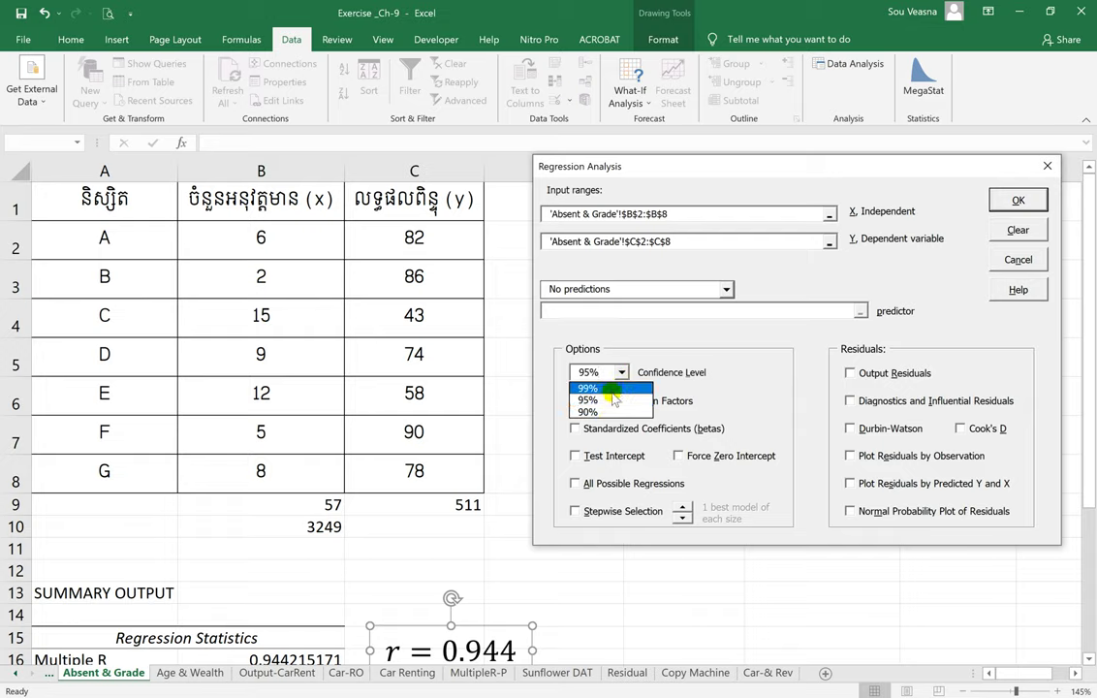
left_click(707, 356)
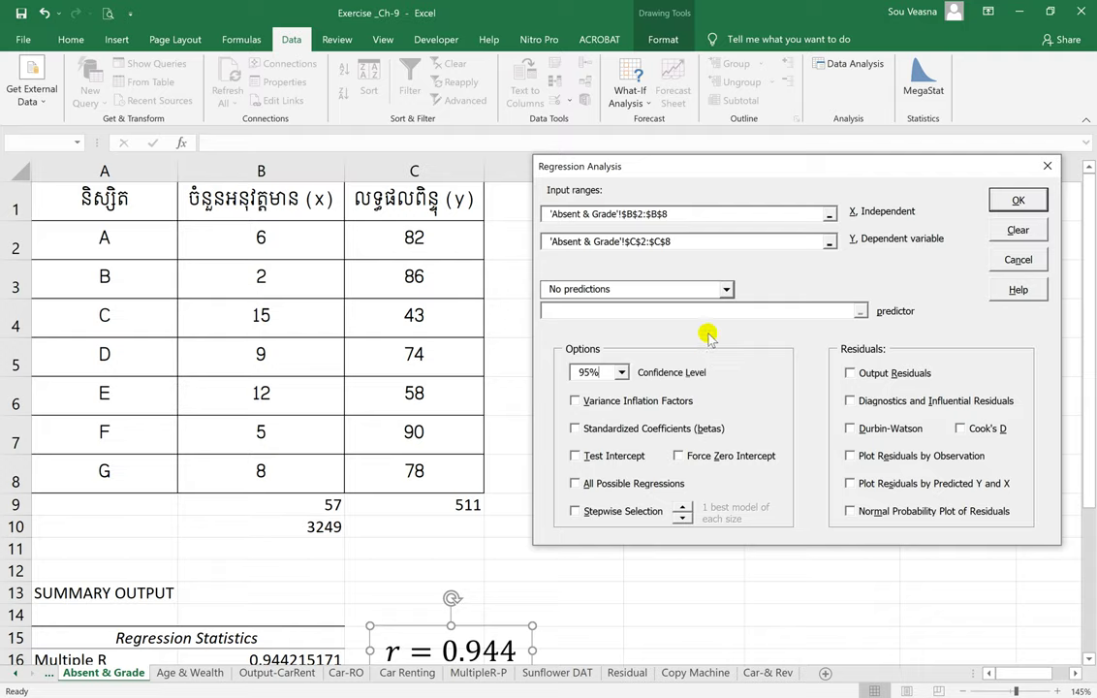
left_click(853, 374)
left_click(875, 434)
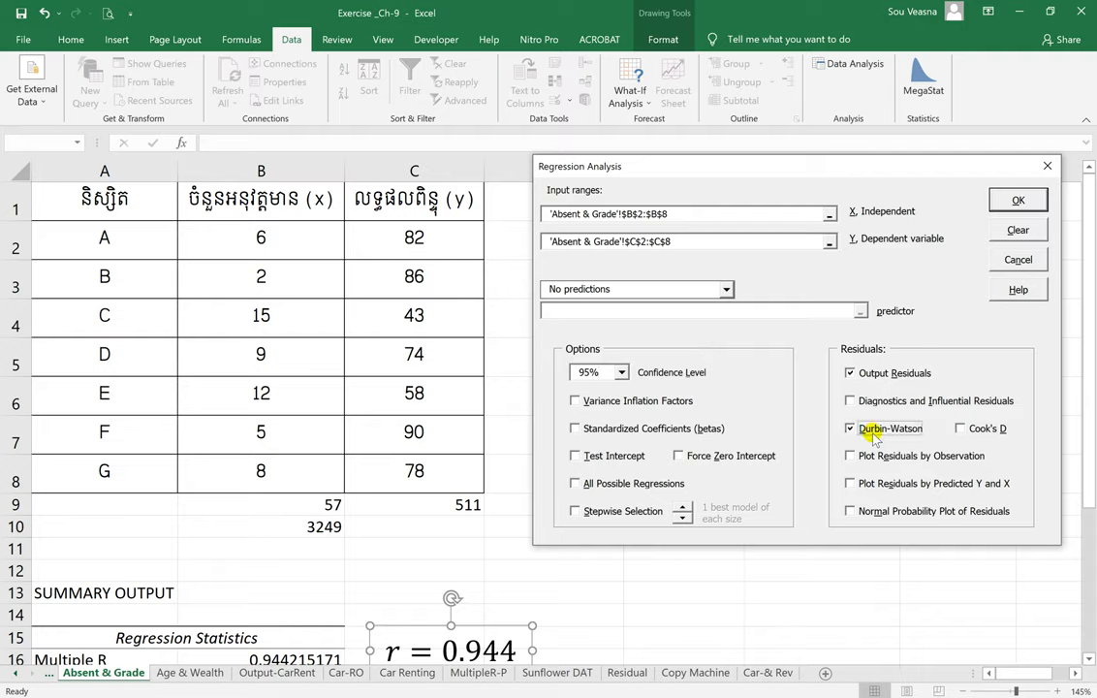
left_click(1029, 200)
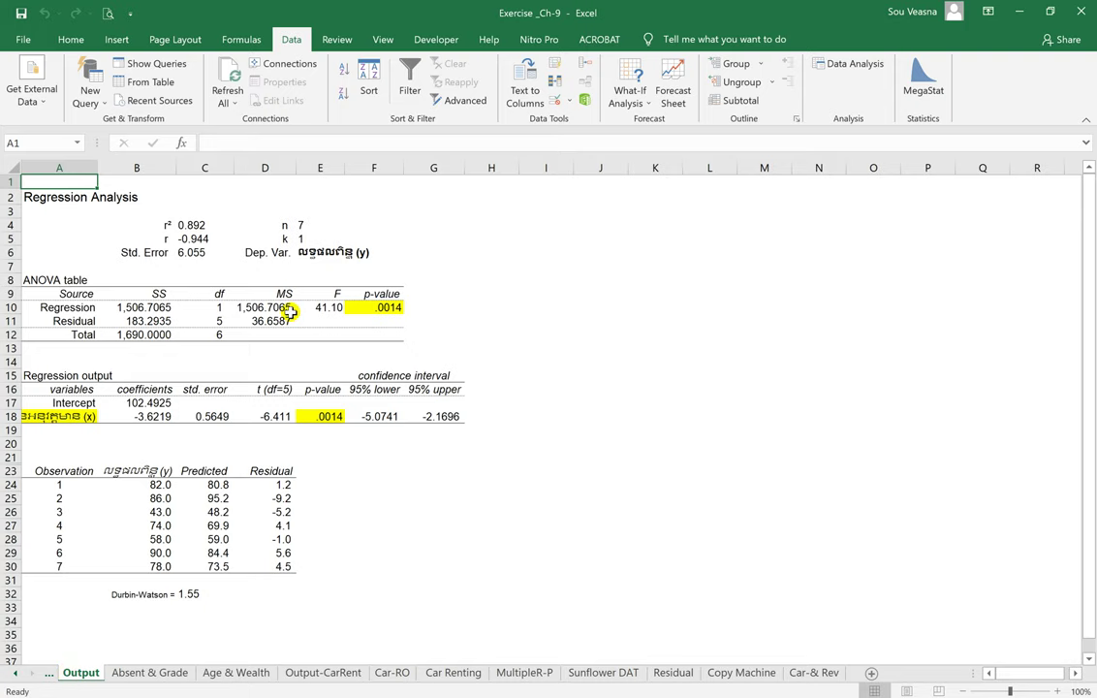
Step: Compare the correlation coefficient r on the Output sheet with Multiple R in the Absent & Grade summary output
scroll(290, 311, "up", 4, "ctrl")
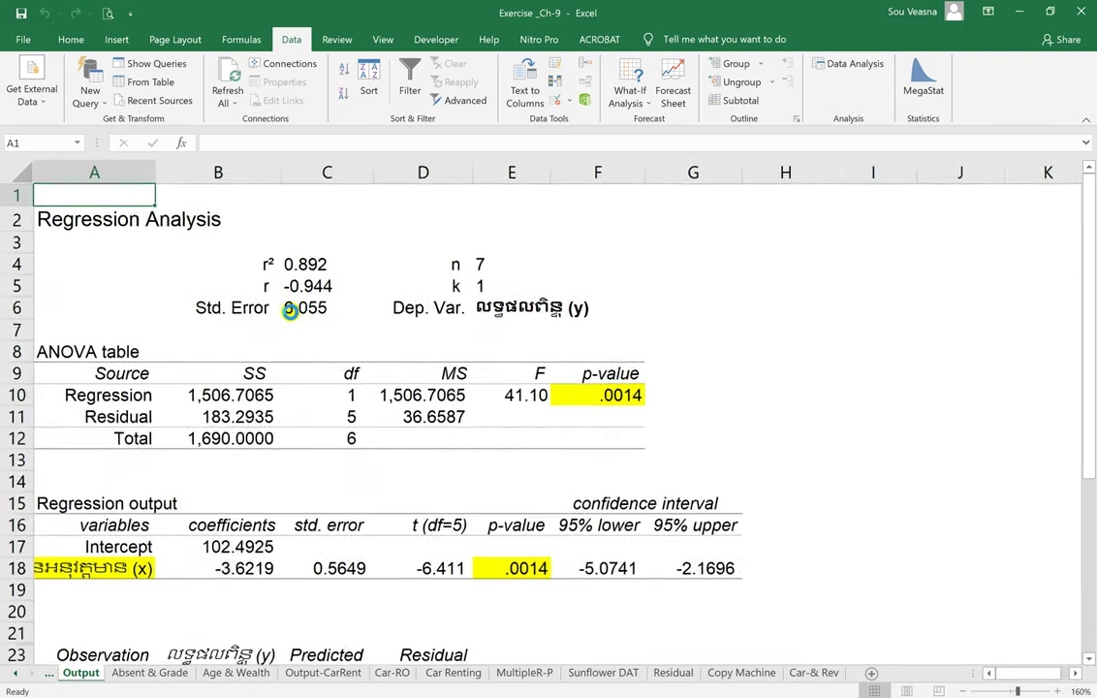
scroll(290, 310, "up", 2, "ctrl")
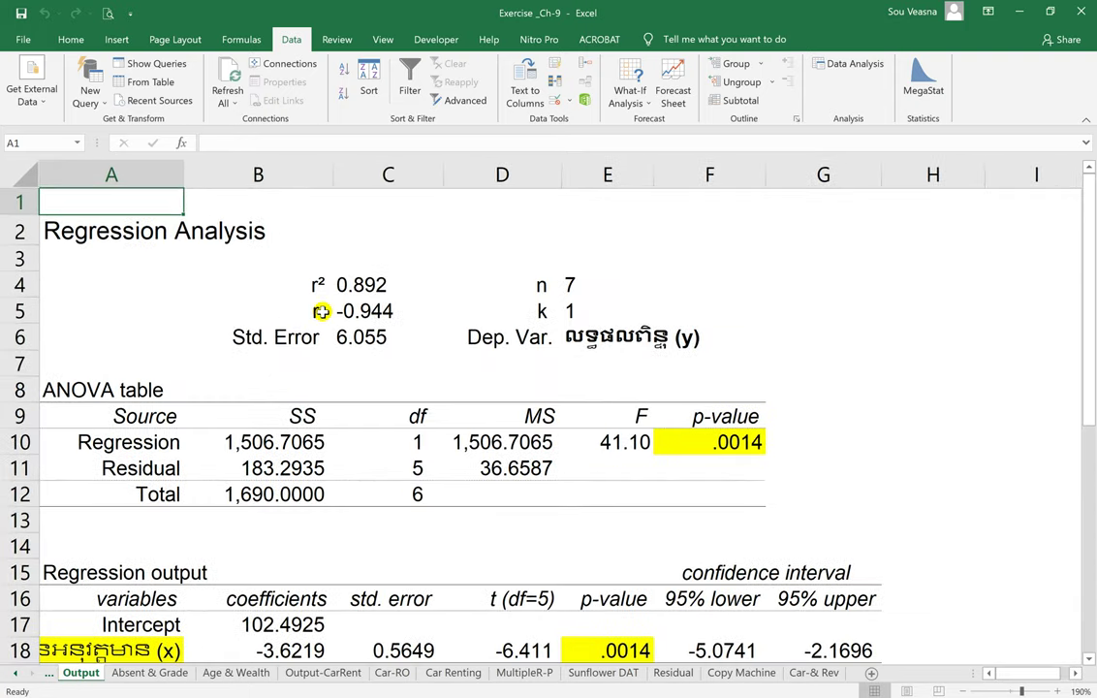
left_click(320, 311)
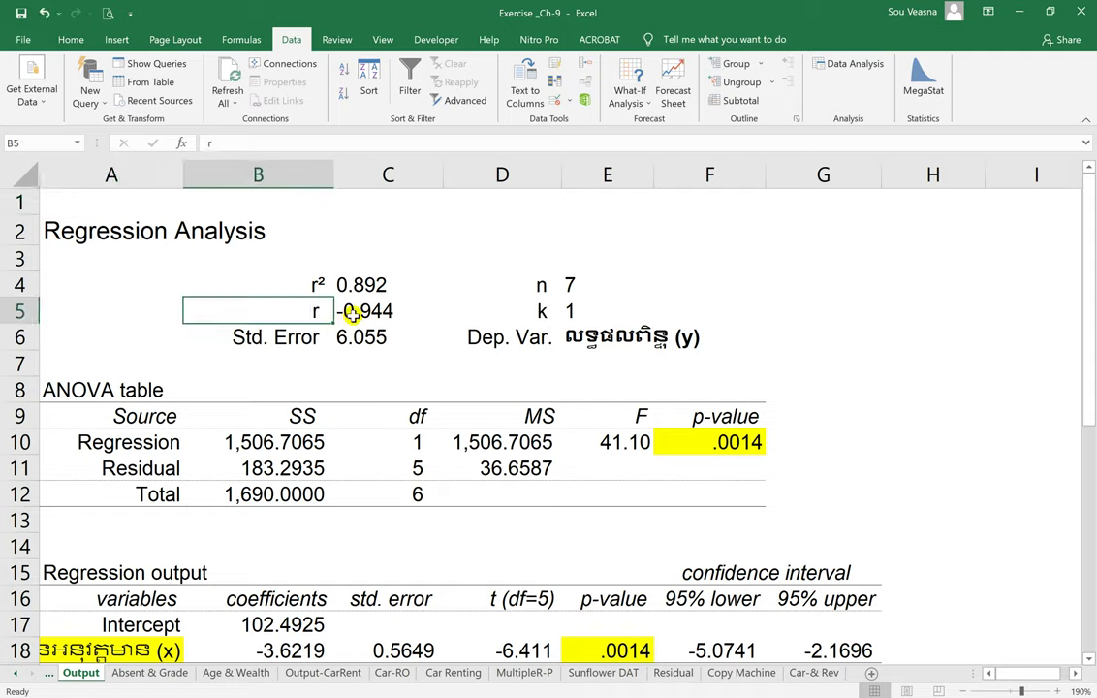
left_click(355, 313)
left_click_drag(312, 314, 395, 312)
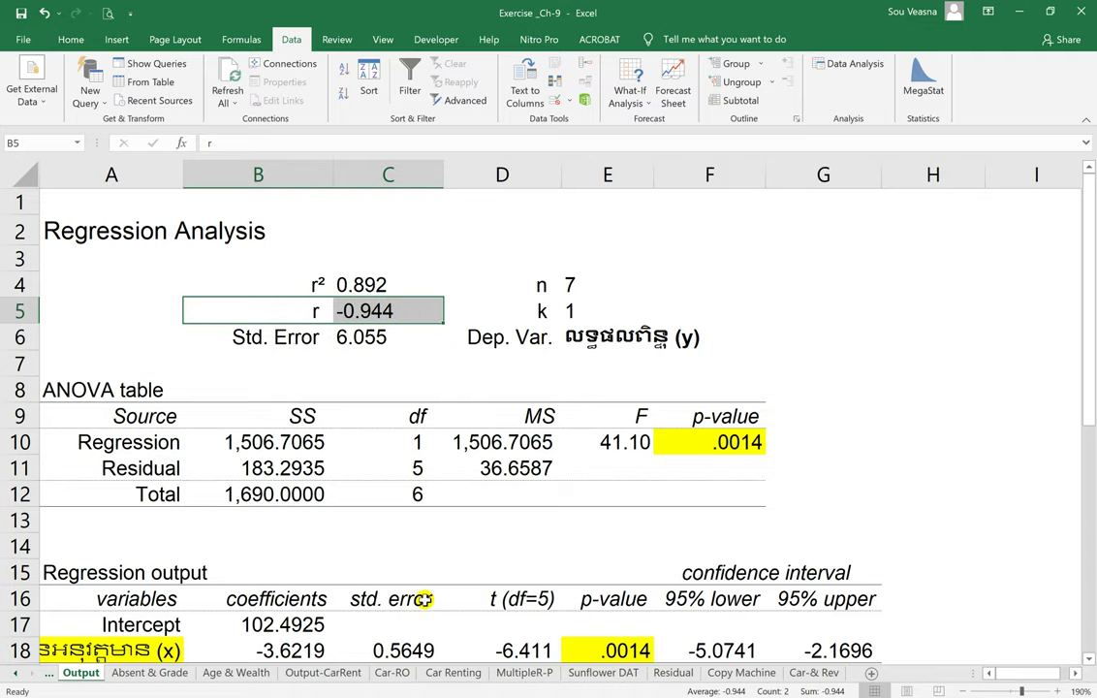
left_click(170, 675)
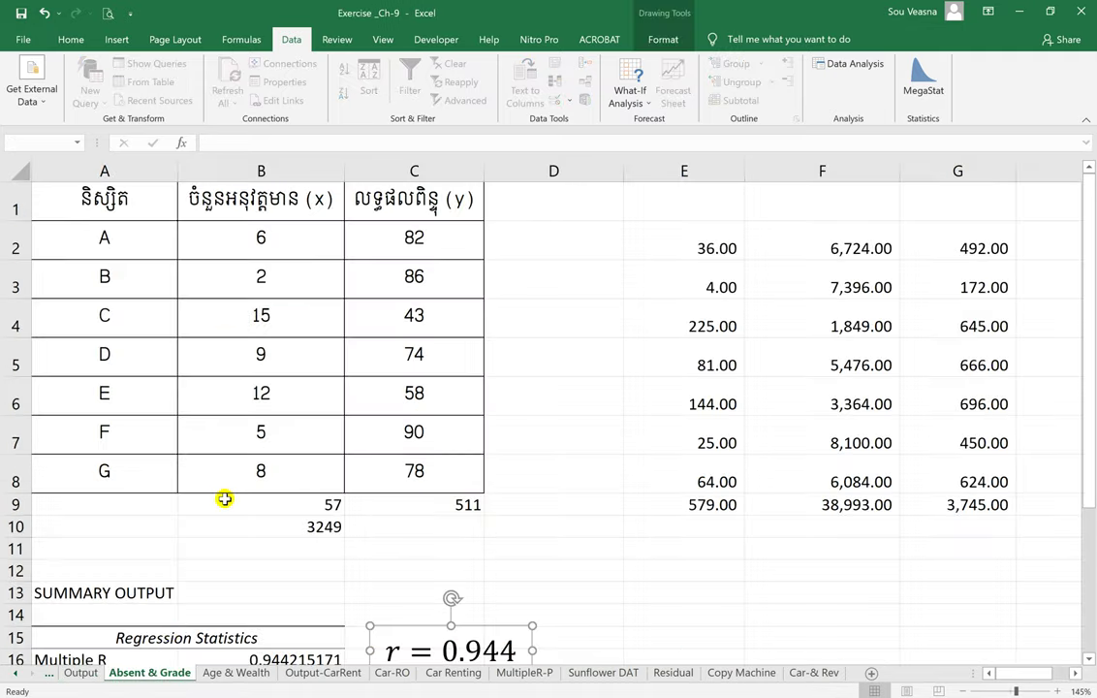
scroll(224, 498, "down", 2)
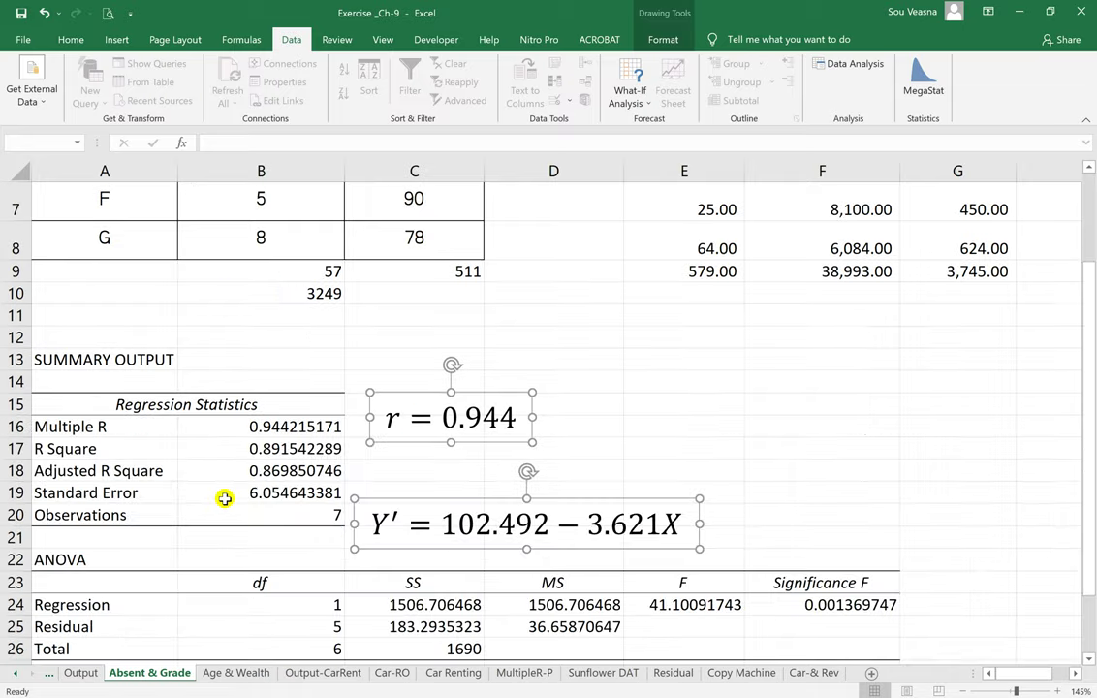
left_click(265, 426)
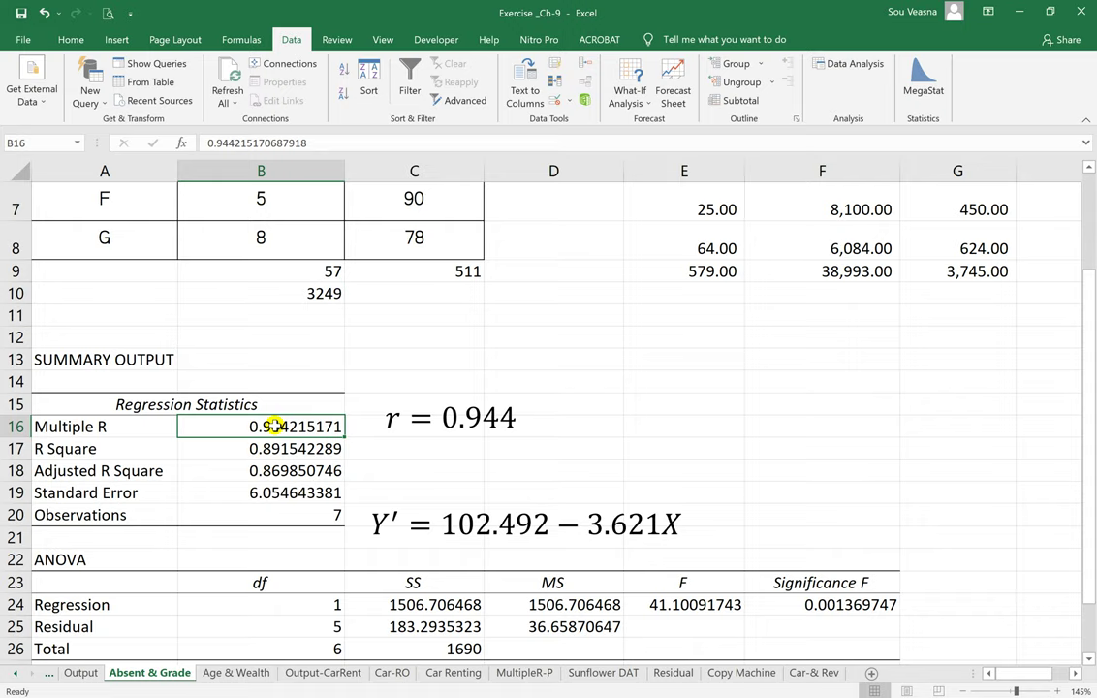
scroll(274, 426, "down", 1)
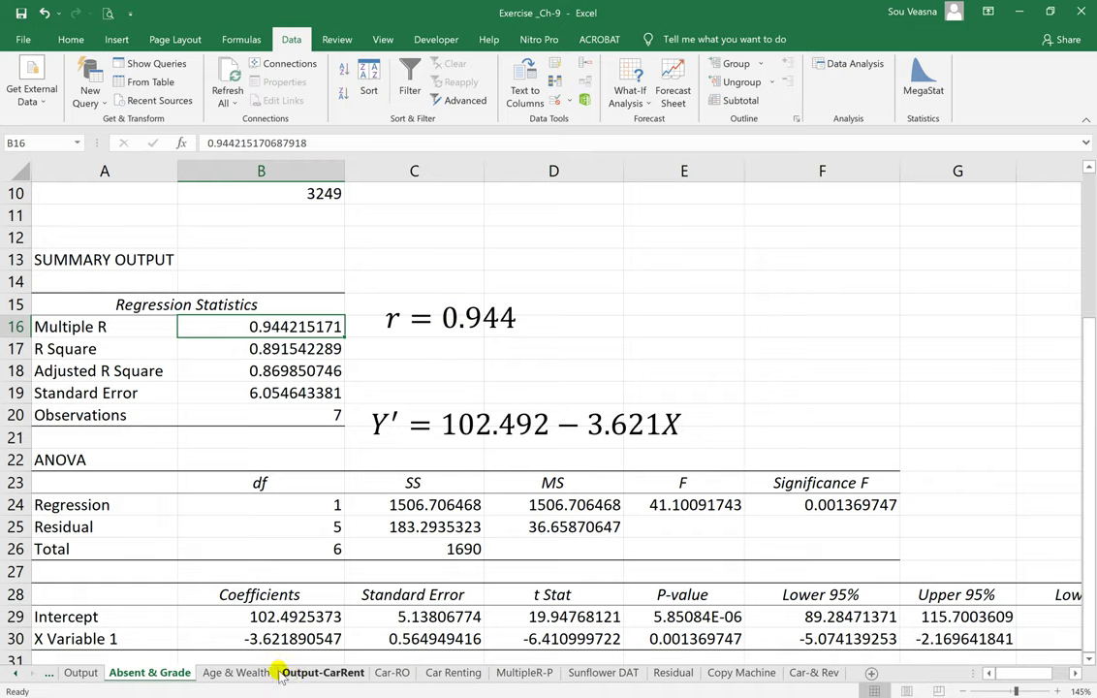
Step: Examine the signs of the intercept, the x coefficient and r in the regression results on the Output sheet
left_click(81, 672)
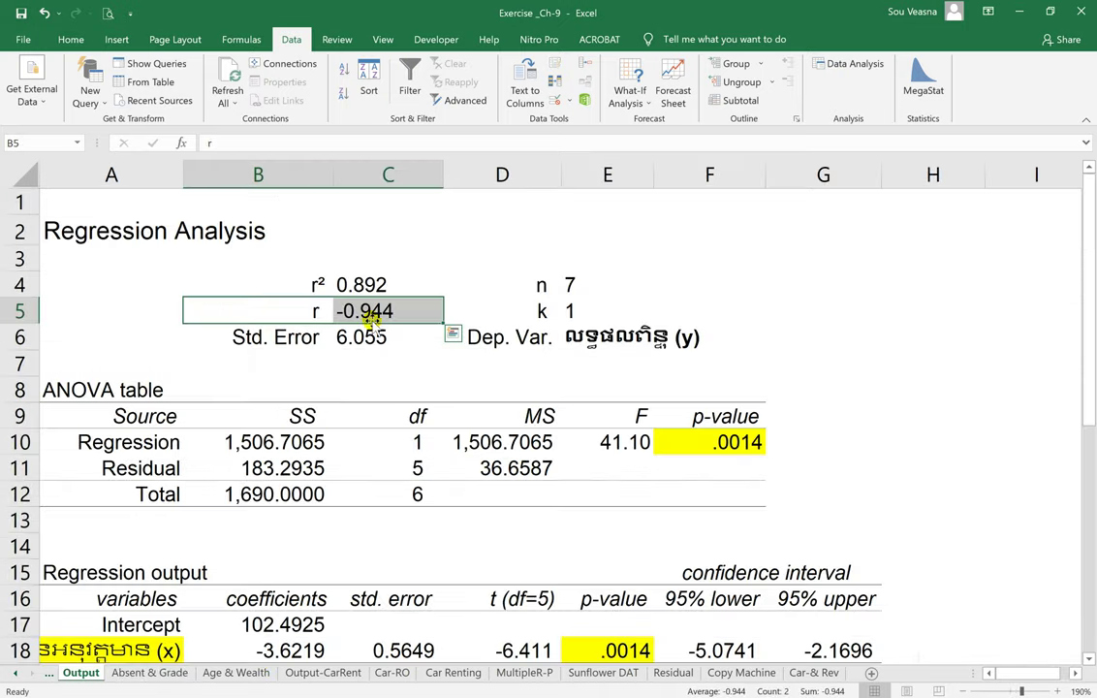
scroll(494, 349, "down", 1)
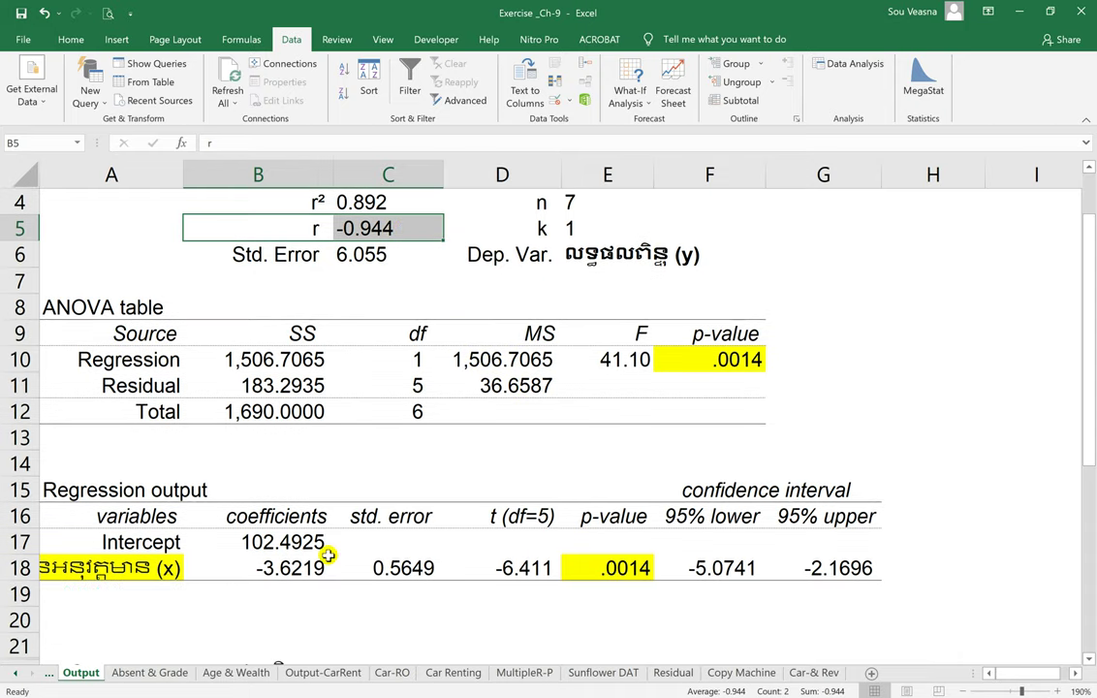
left_click_drag(311, 558, 289, 539)
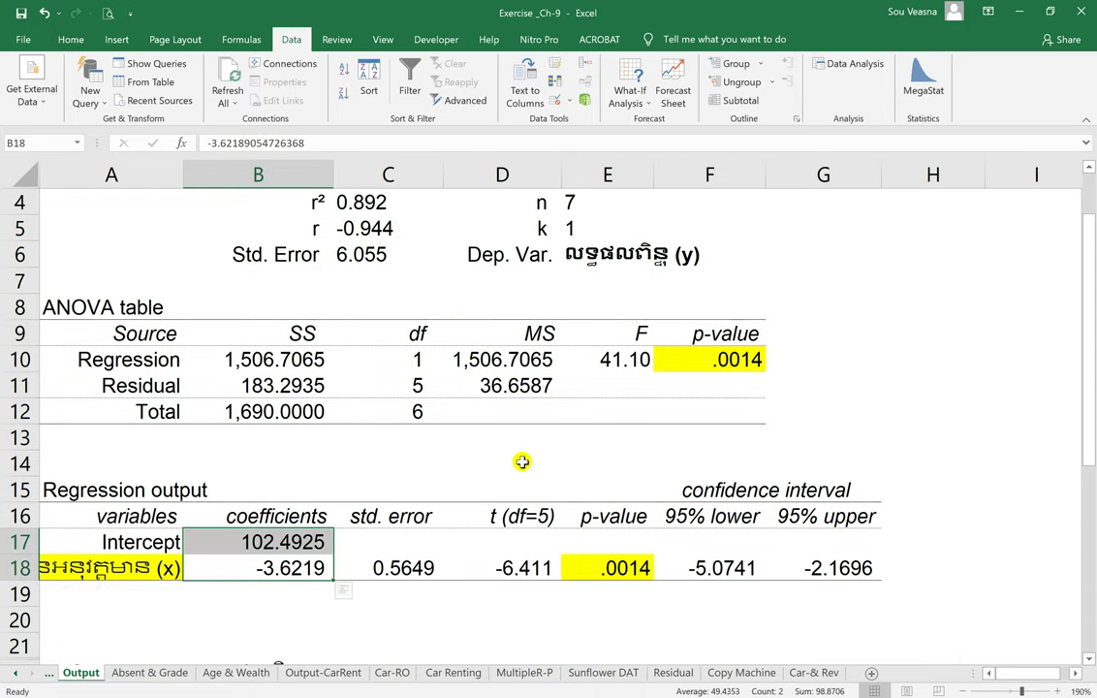
scroll(523, 462, "up", 1)
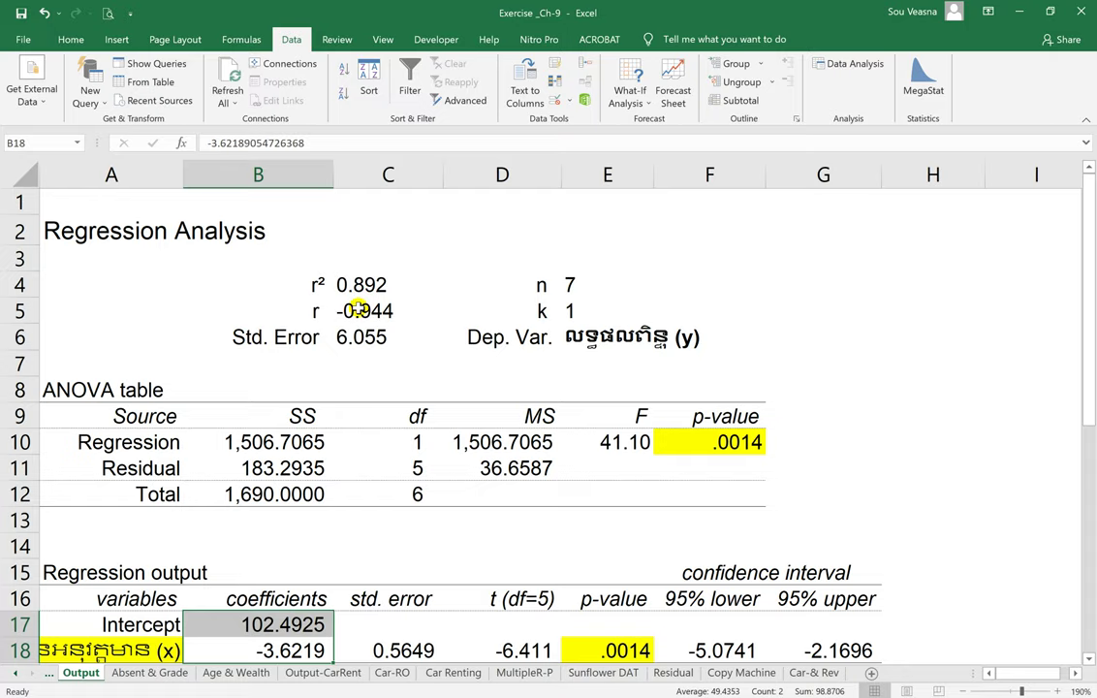
left_click(359, 308)
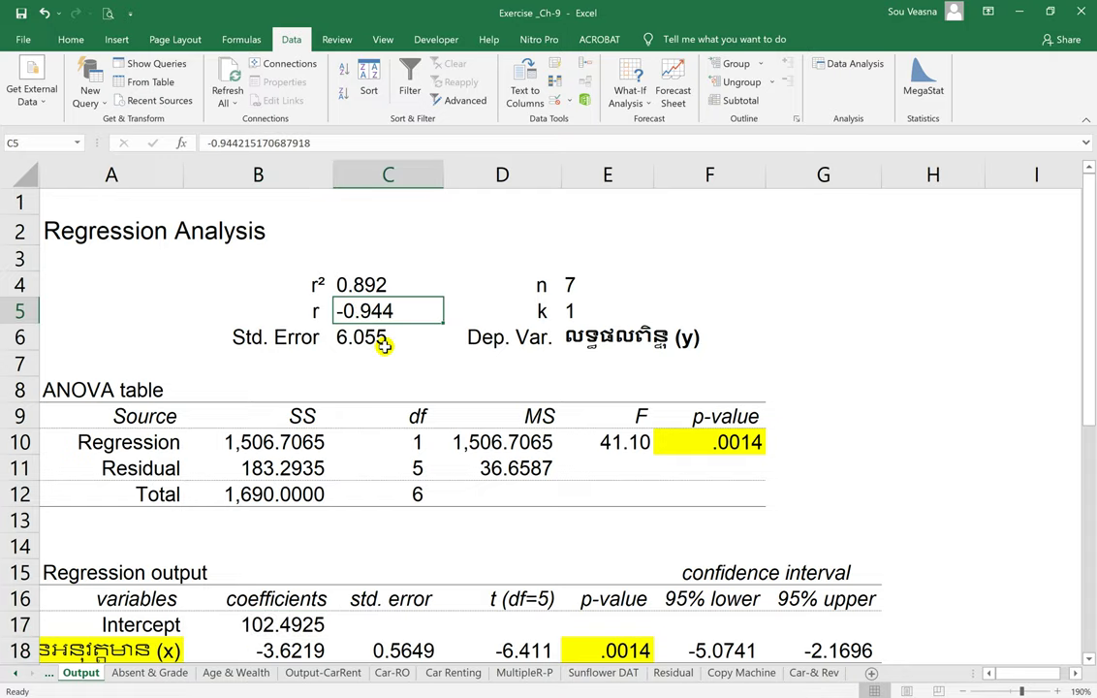
scroll(386, 345, "down", 1)
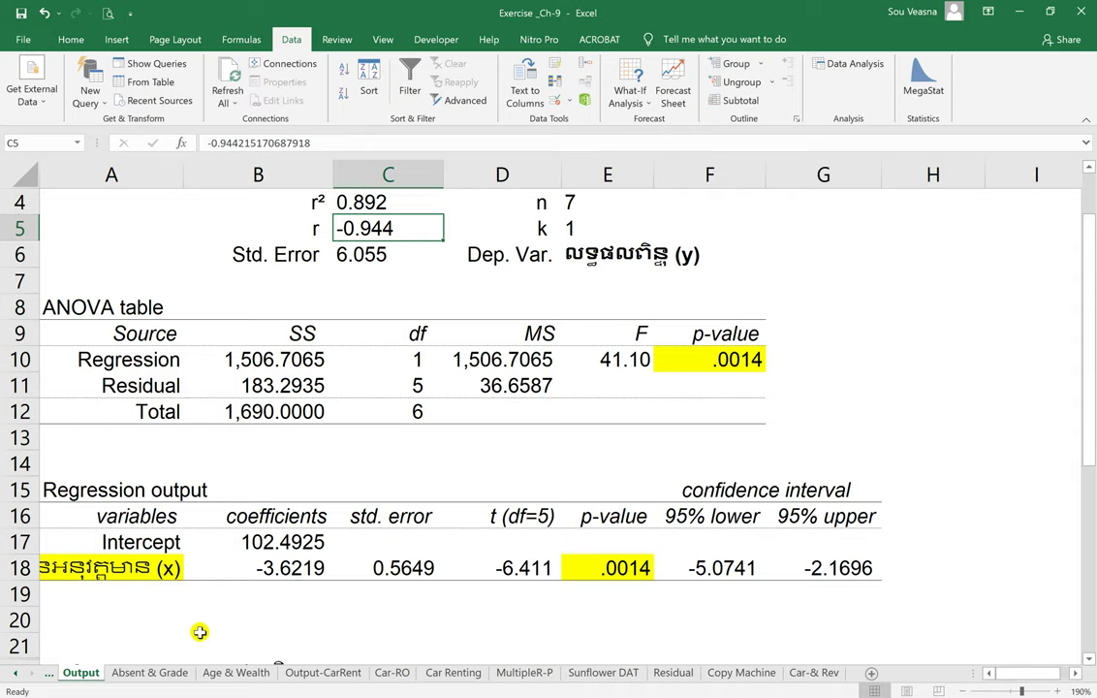
Step: On the Absent & Grade sheet, check the X Variable 1 coefficient and correct the correlation equation to r = −0.944
left_click(150, 672)
scroll(240, 546, "down", 1)
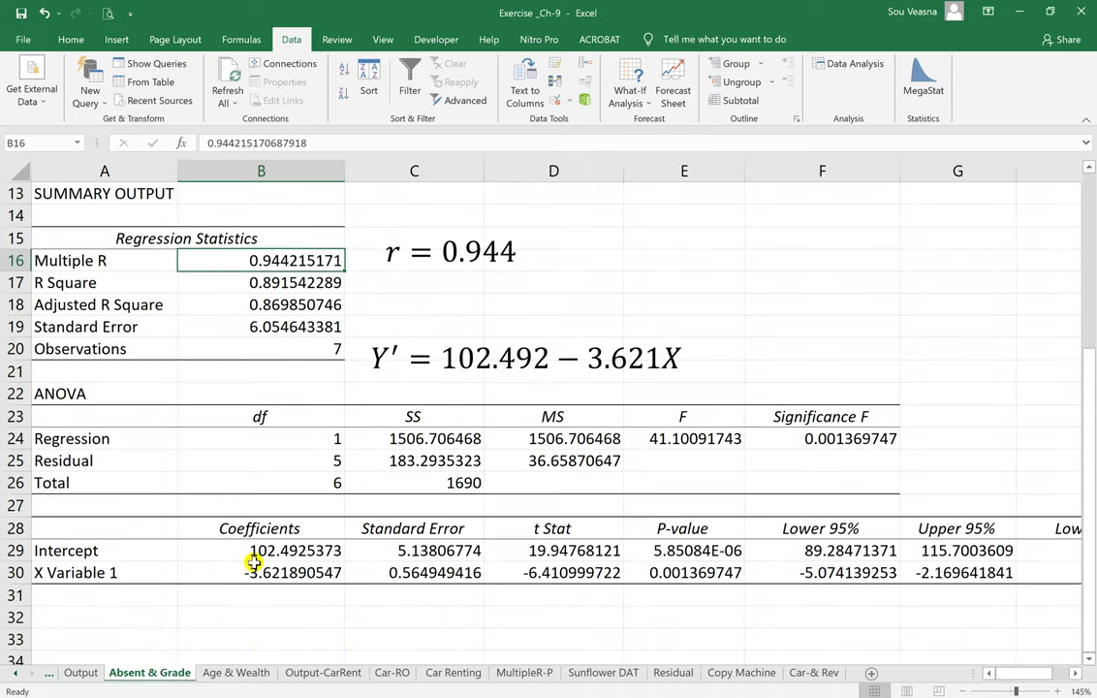
left_click(248, 572)
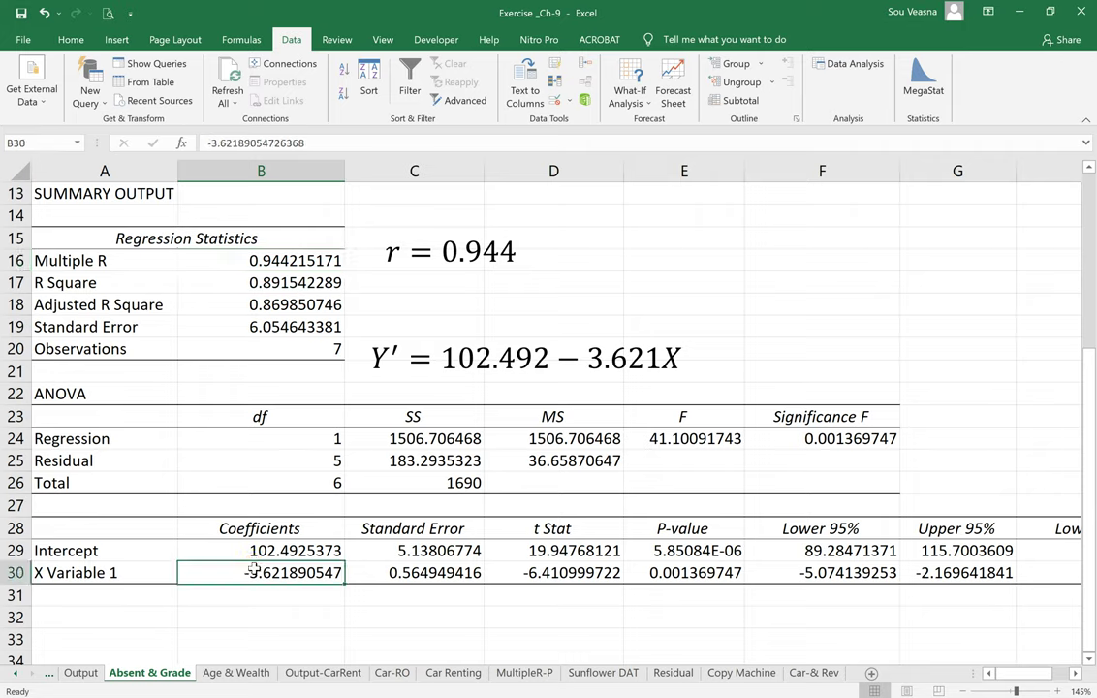
left_click(447, 252)
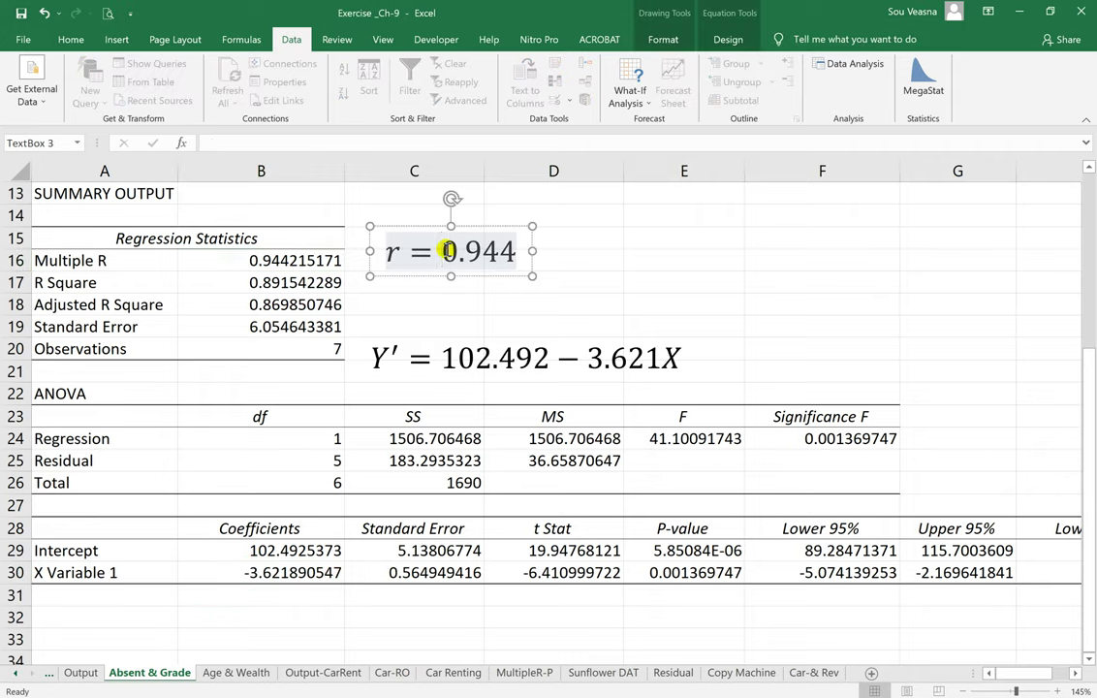
type("-")
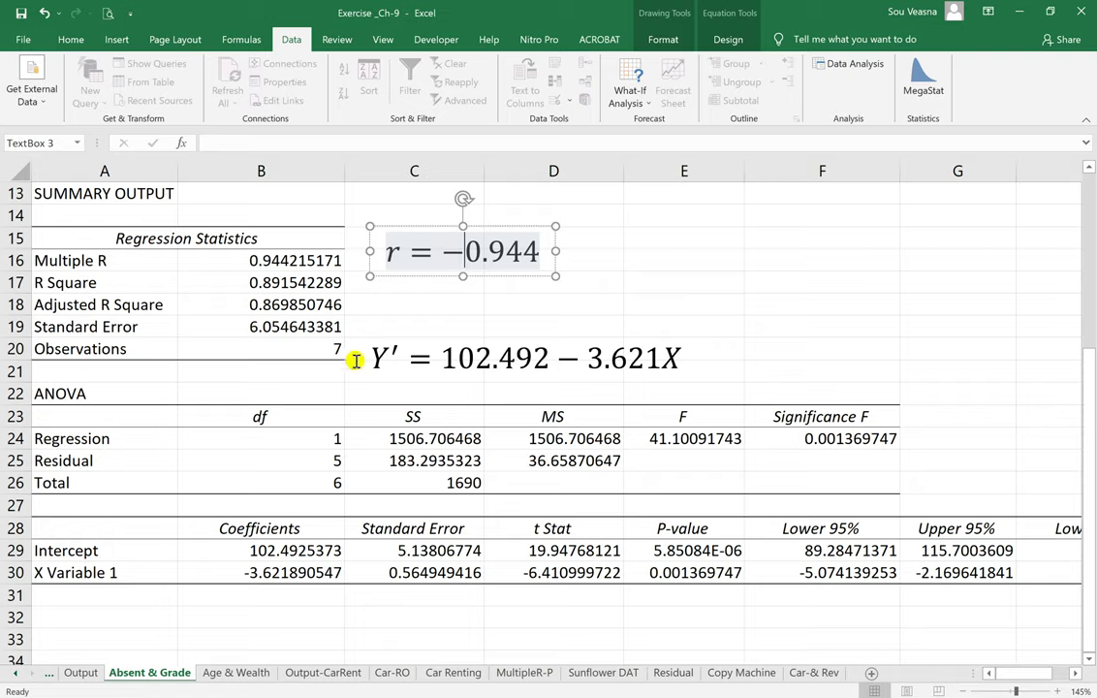
left_click(291, 571)
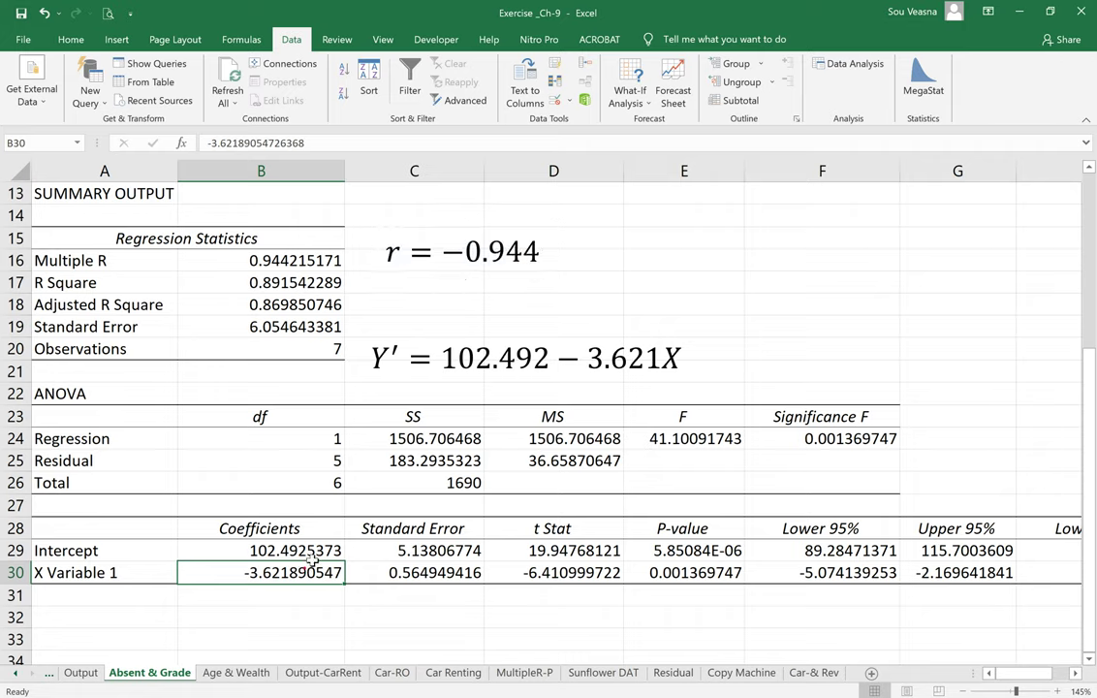
left_click(492, 240)
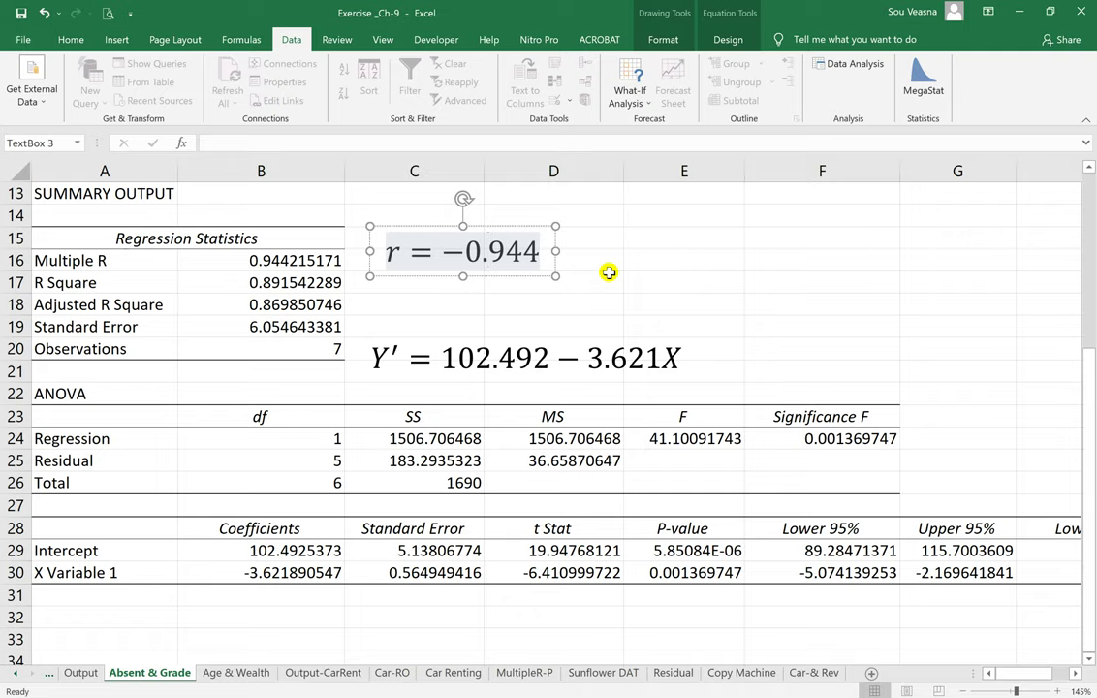
left_click(609, 274)
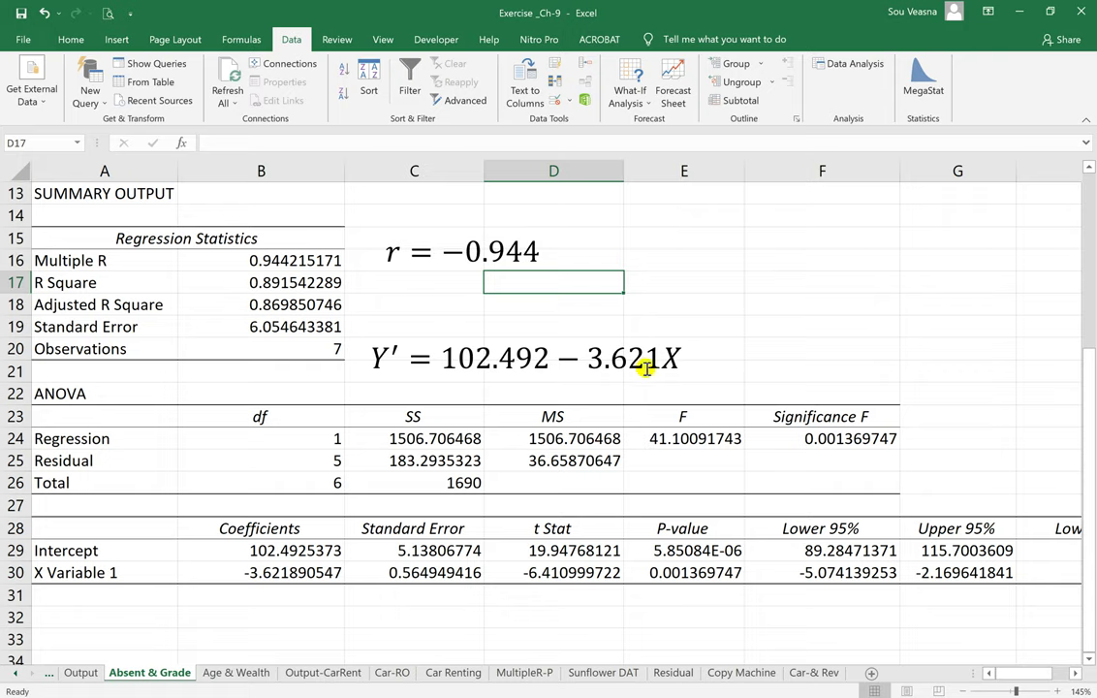
Step: Duplicate the regression equation's text box beside the r equation on the Absent & Grade sheet and select the copy's content
left_click_drag(663, 360, 684, 360)
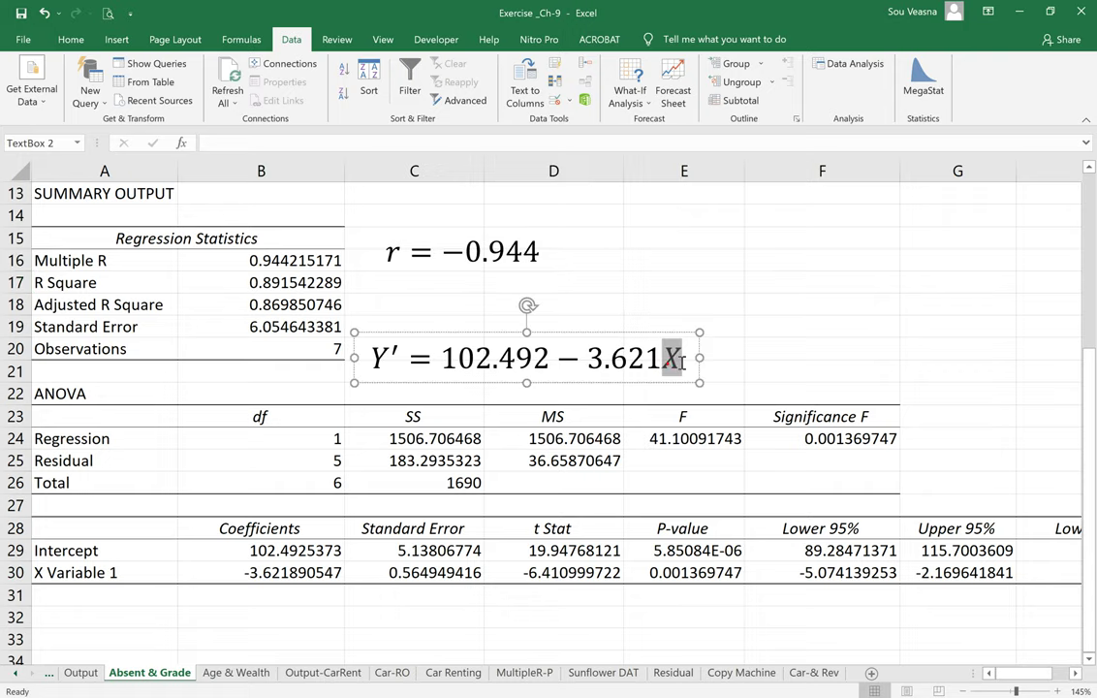
left_click(663, 332)
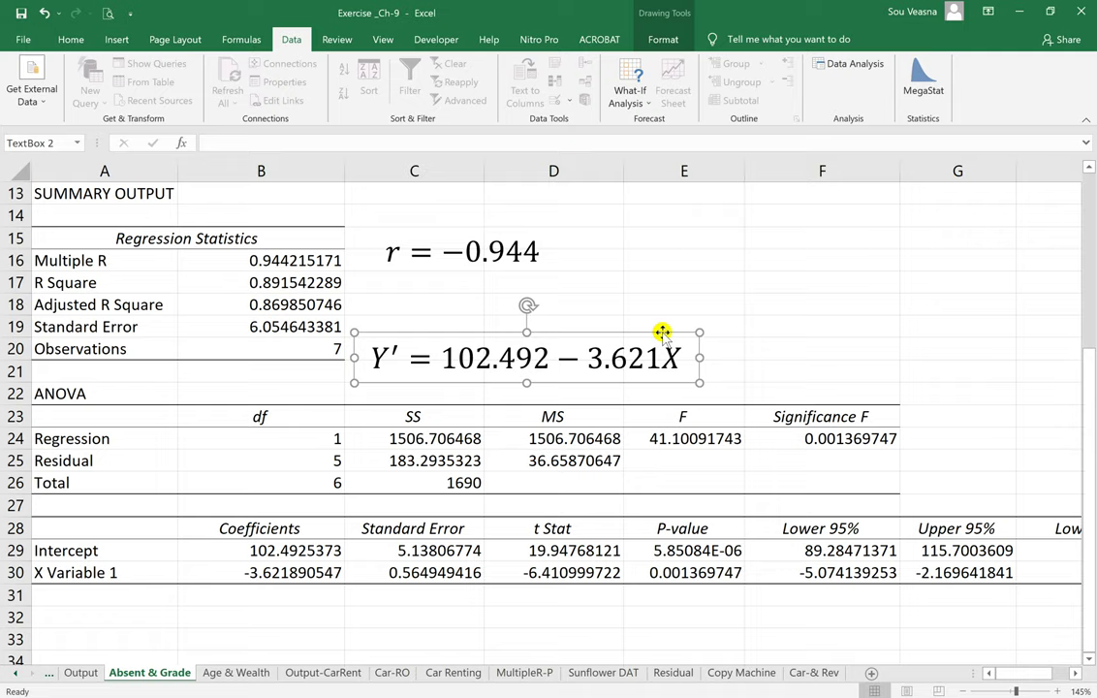
left_click_drag(662, 332, 894, 259)
left_click_drag(609, 282, 914, 281)
key("ctrl+c")
key("Delete")
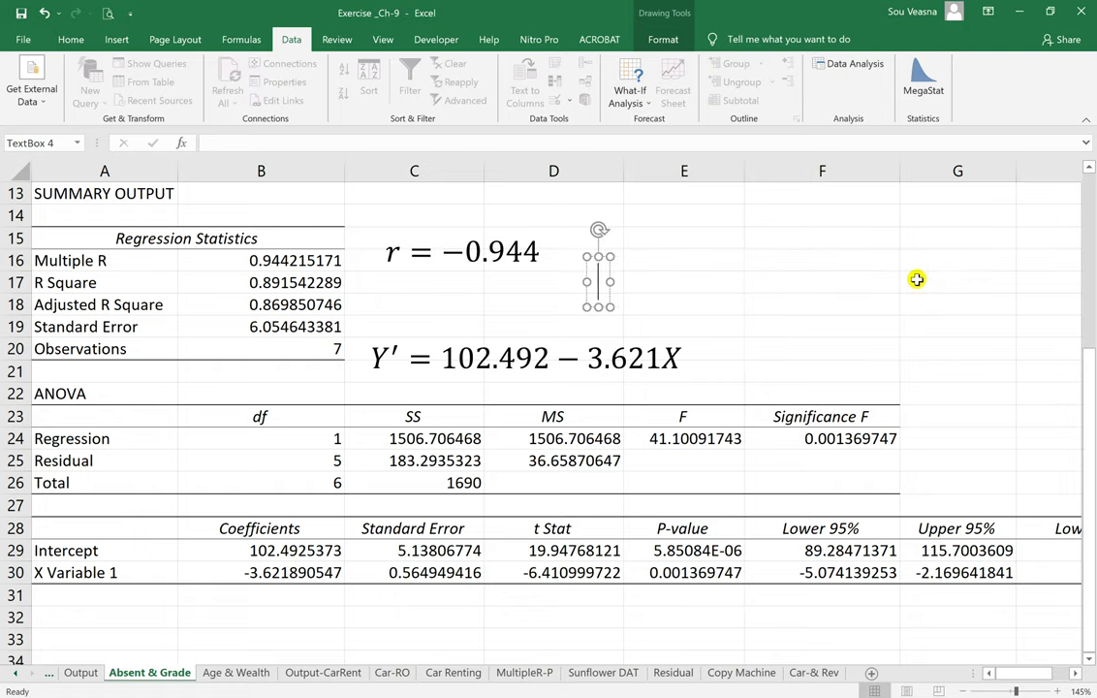
type("X")
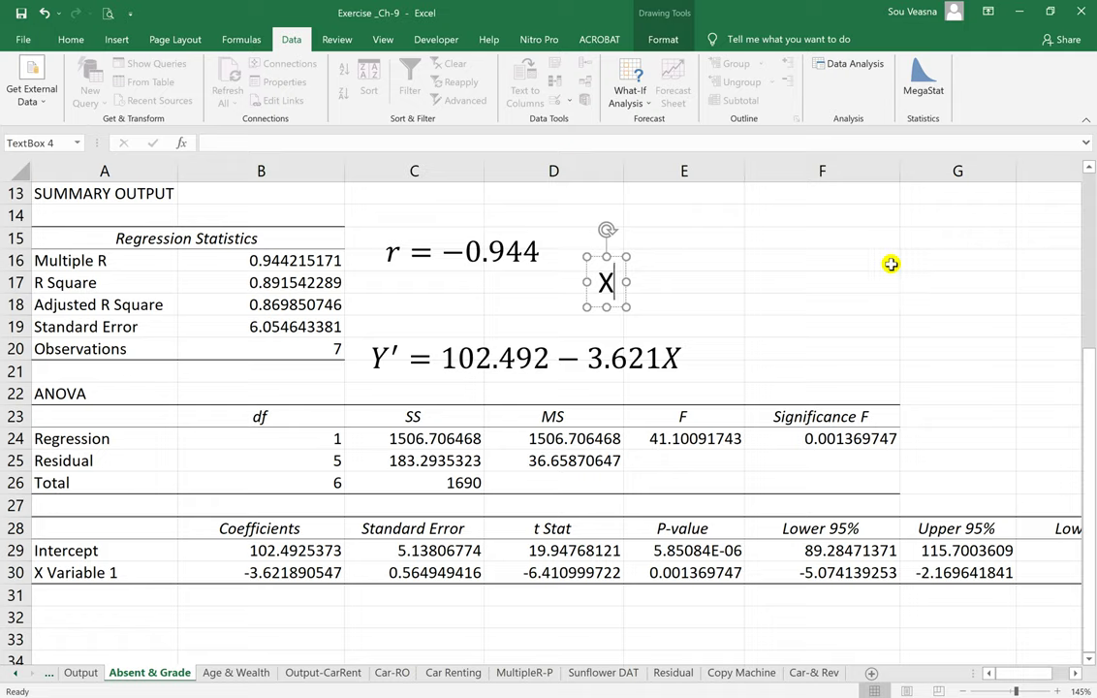
key("BackSpace")
type("X")
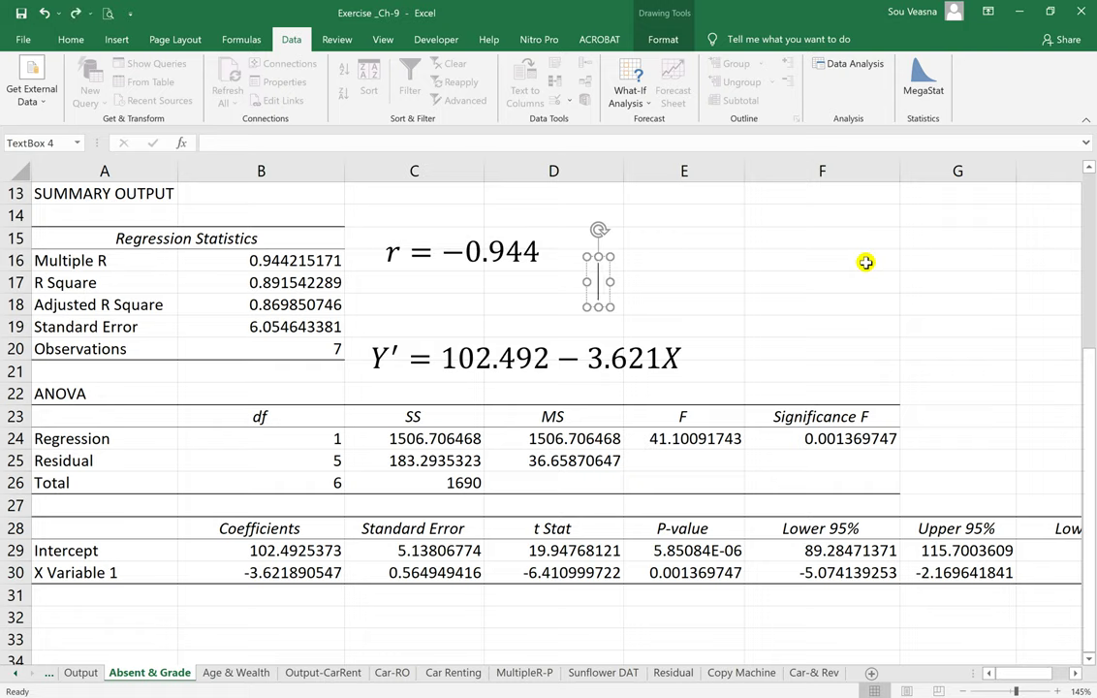
key("ctrl+v")
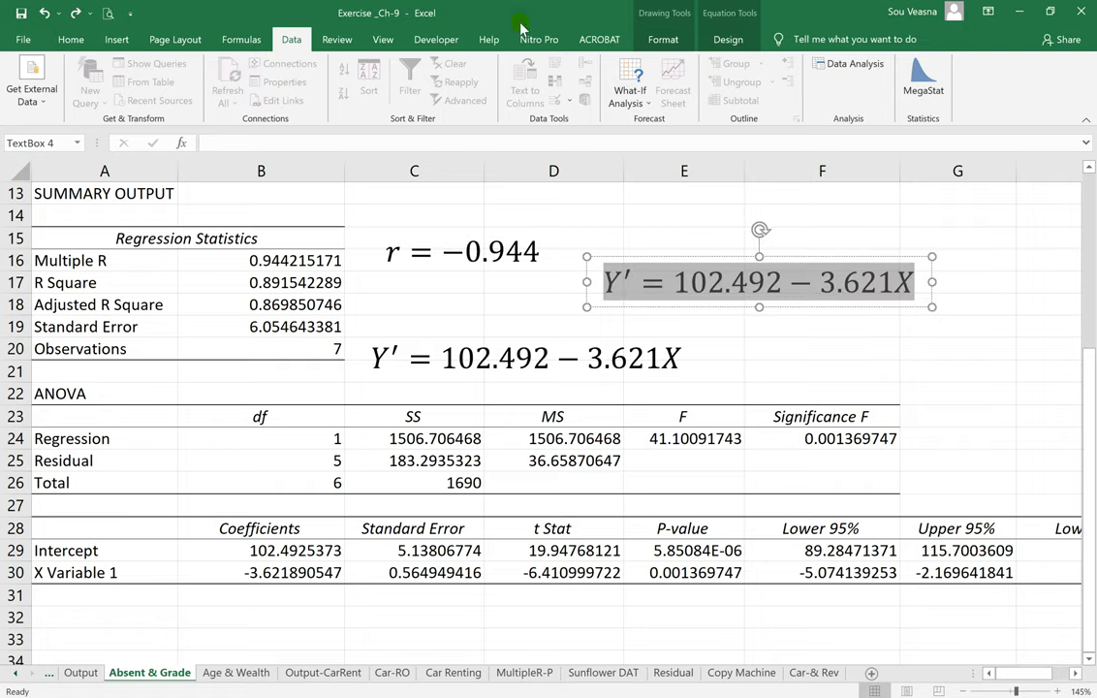
Step: Replace the duplicated equation's content with X followed by an upward arrow symbol
left_click(729, 41)
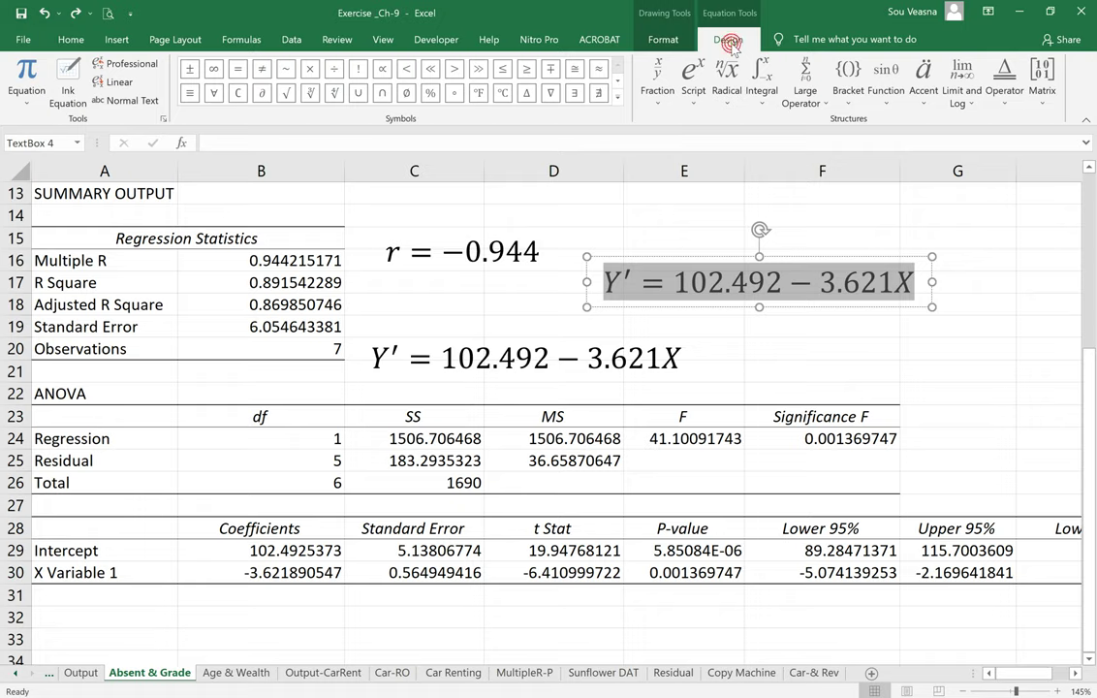
left_click(617, 96)
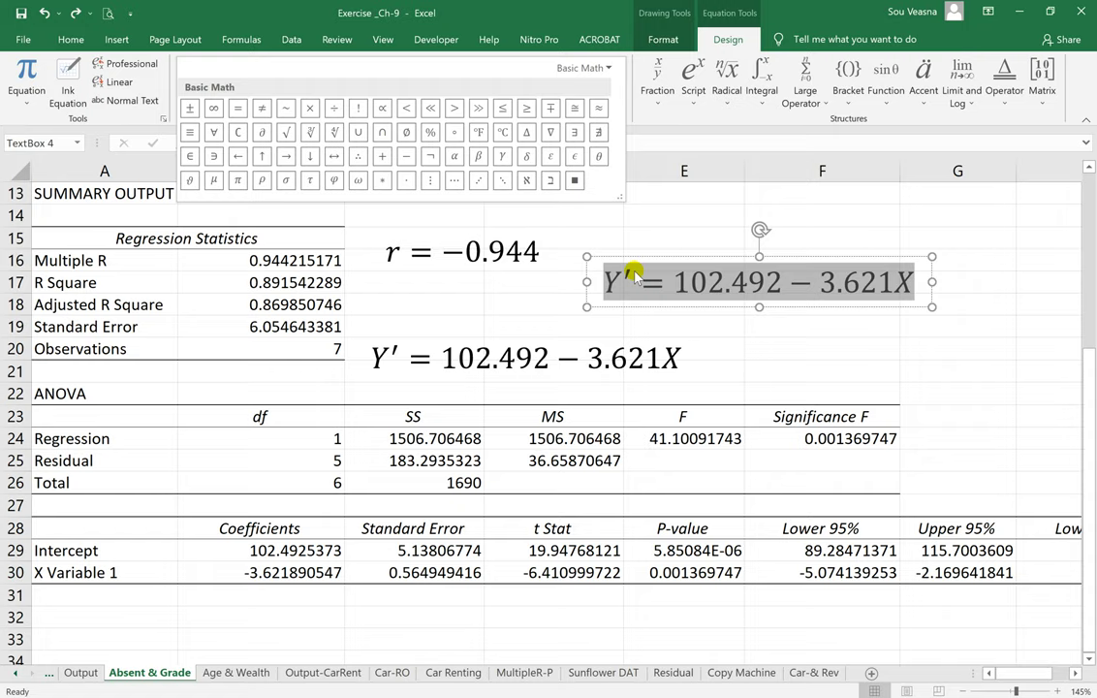
key("Escape")
type("X")
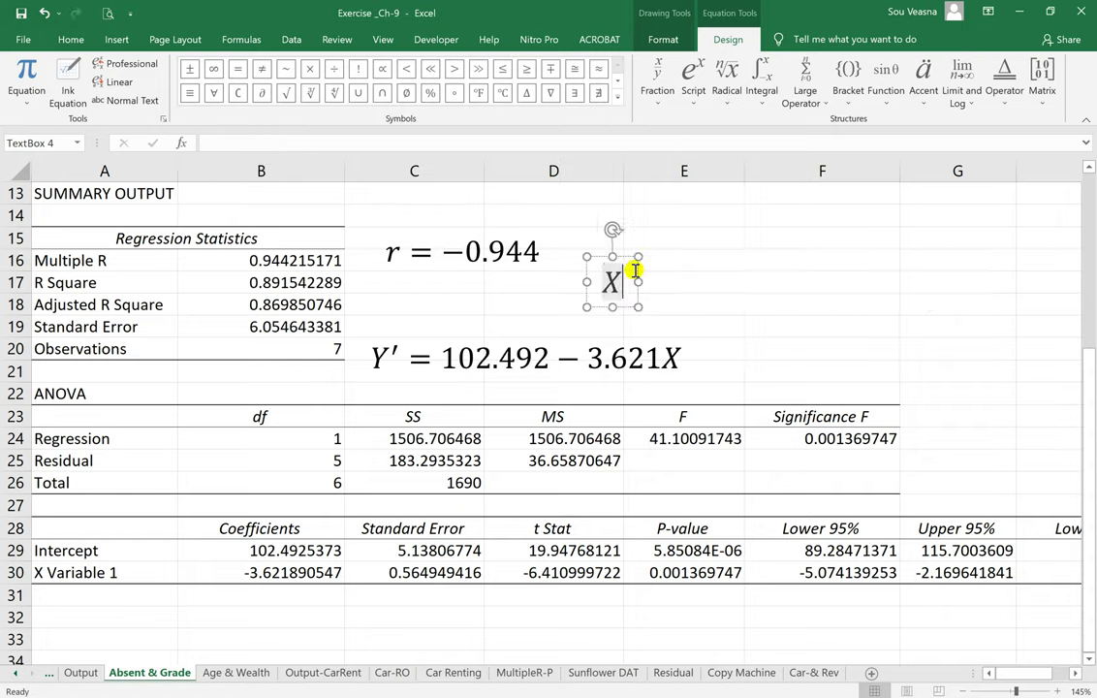
left_click(617, 96)
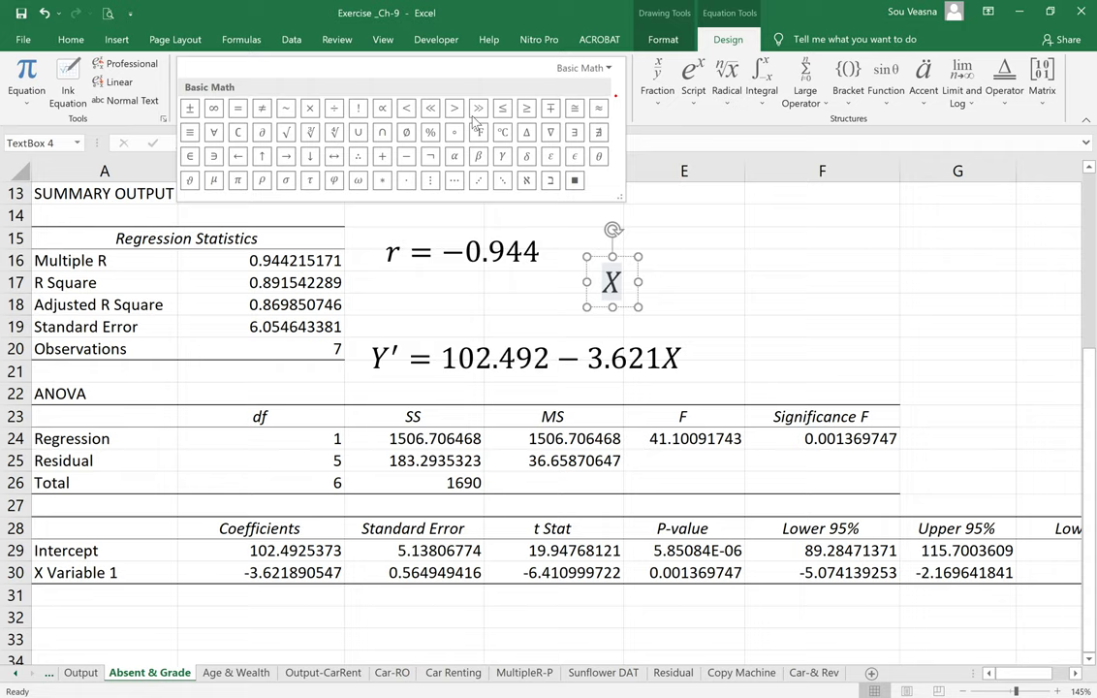
left_click(262, 156)
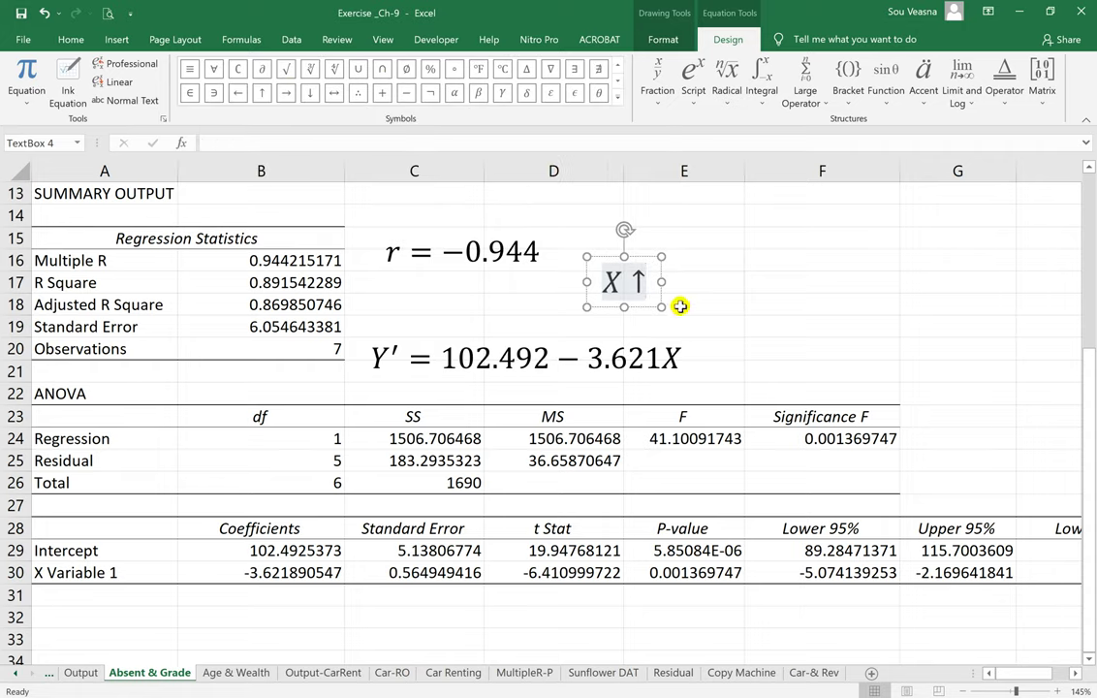
Step: Extend the X ↑ expression with an implication arrow, Y and a downward arrow so it reads X ↑⇒ Y ↓
type("=")
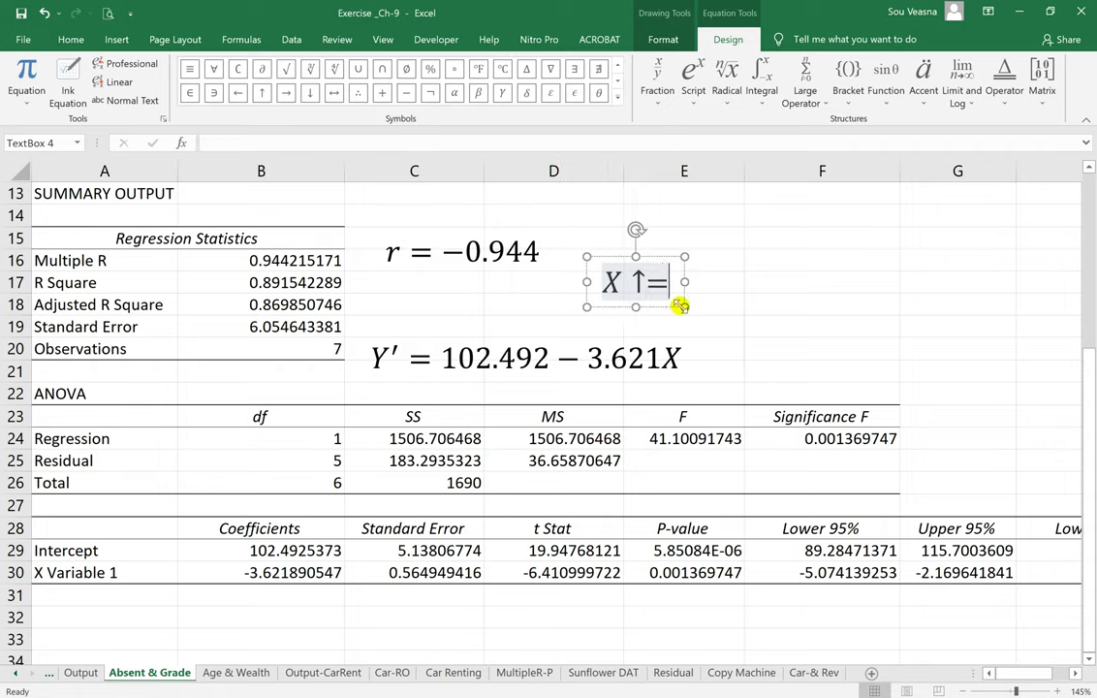
type(">")
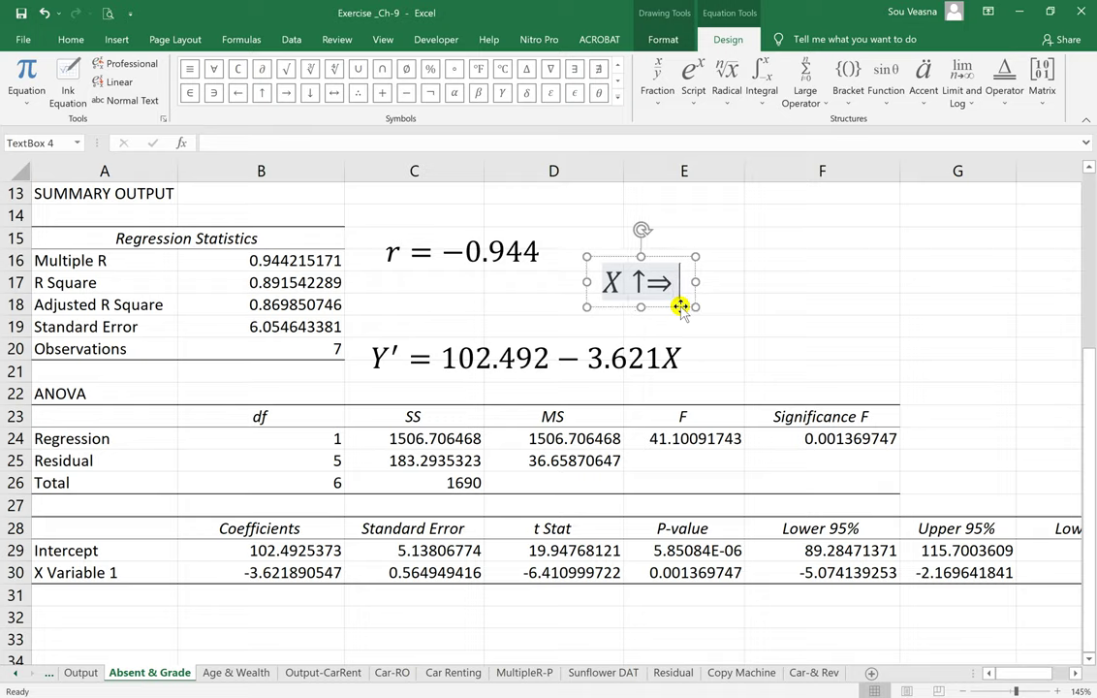
type(" Y")
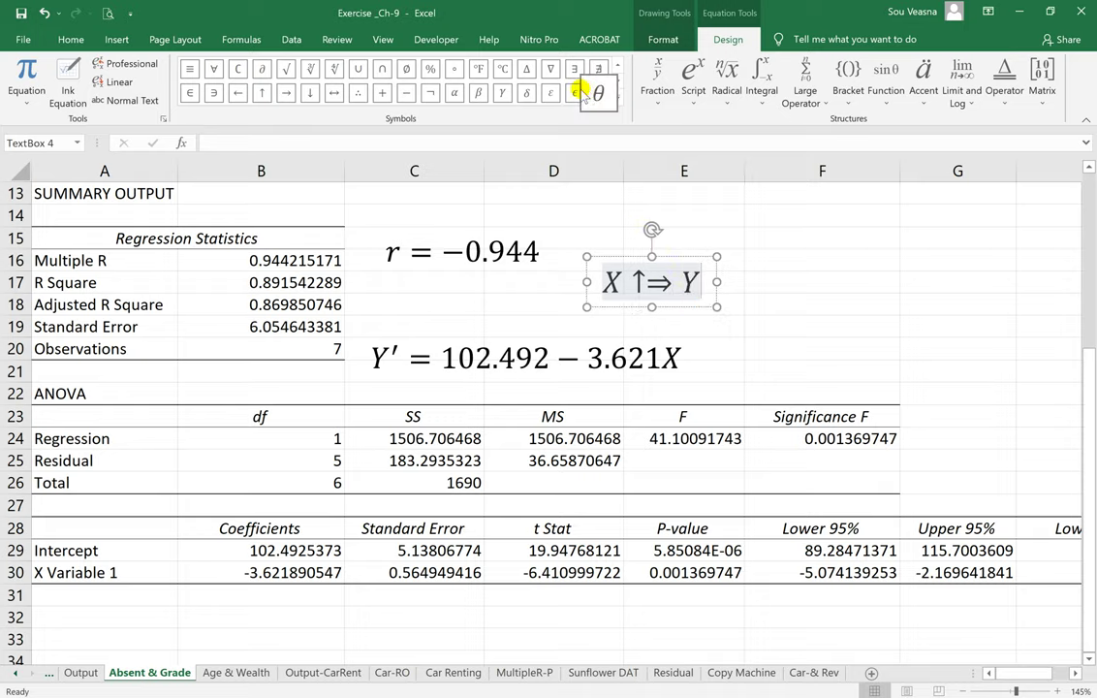
left_click(310, 93)
left_click(816, 293)
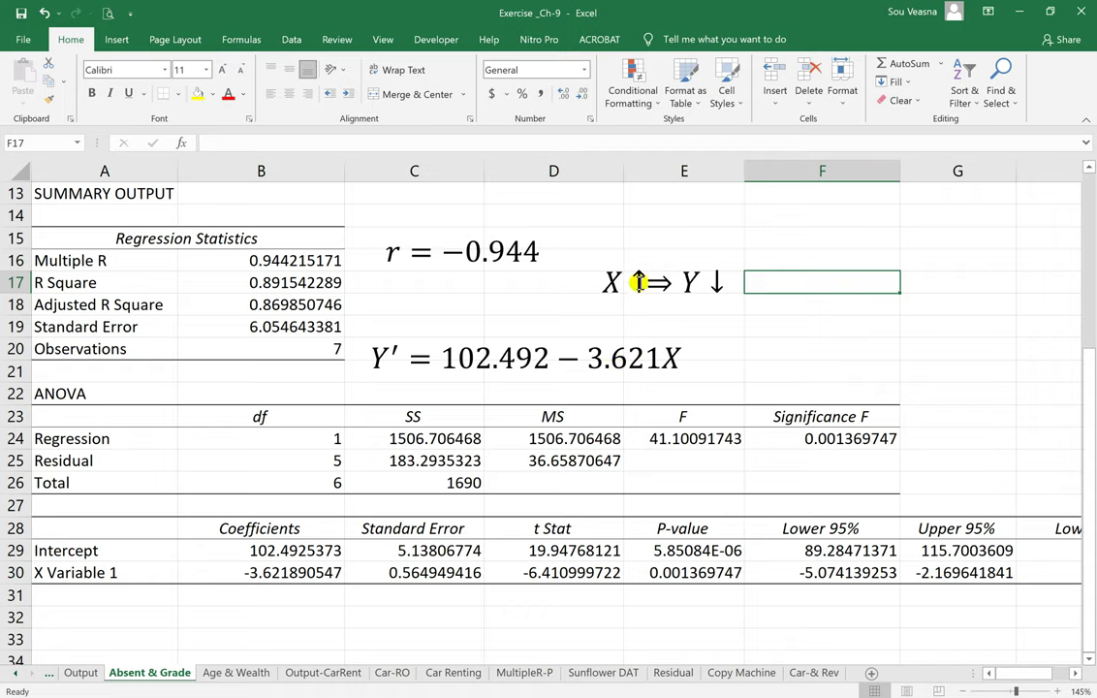
Step: Start Minitab 19 and dismiss its update offer without installing anything
left_click(80, 673)
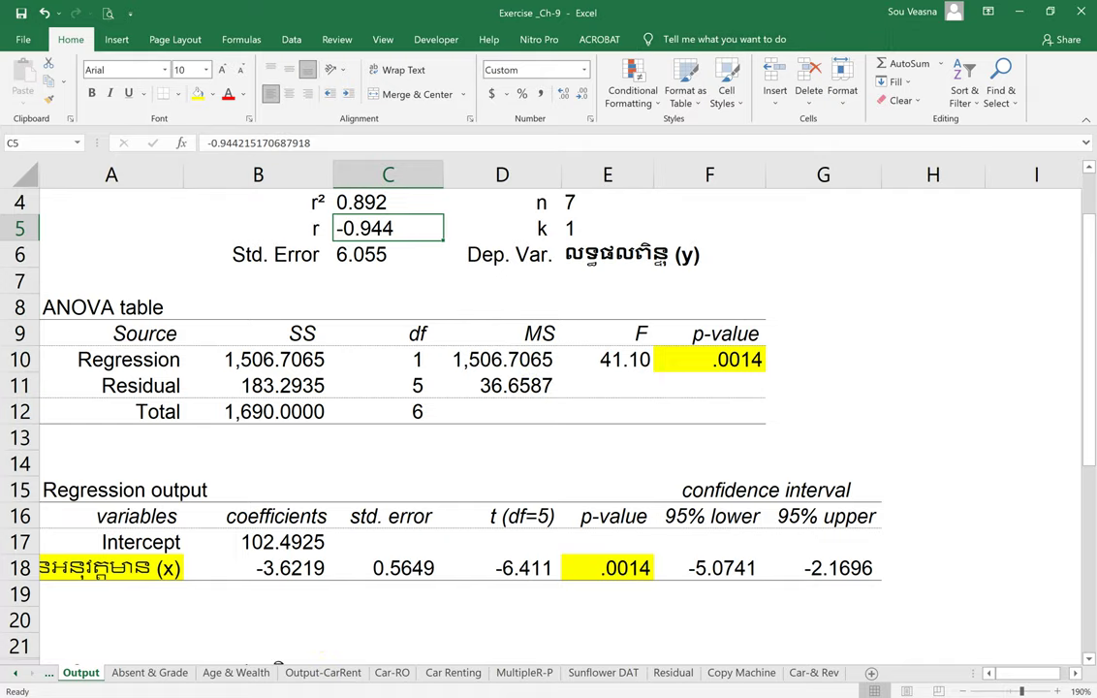
key("super")
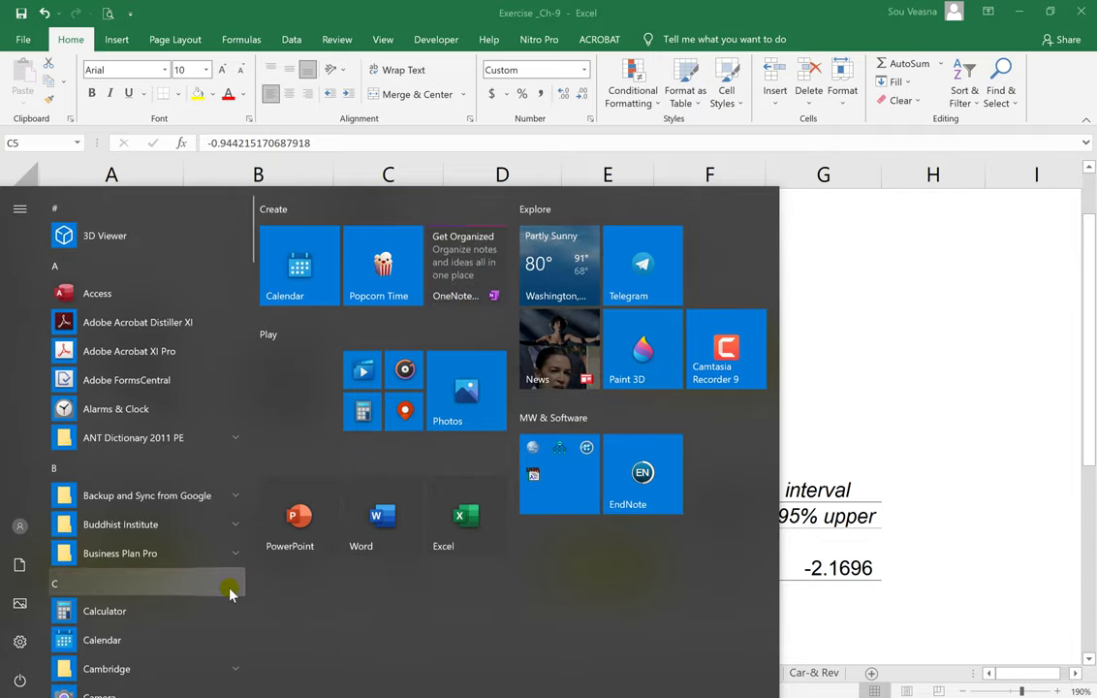
type("mi")
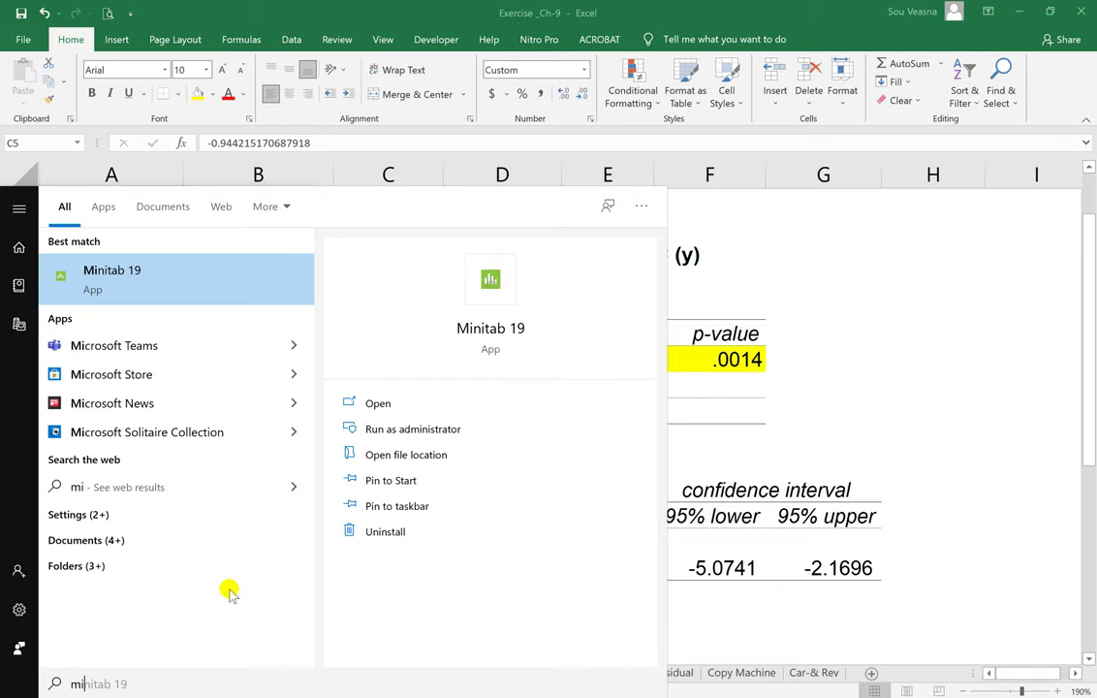
left_click(167, 281)
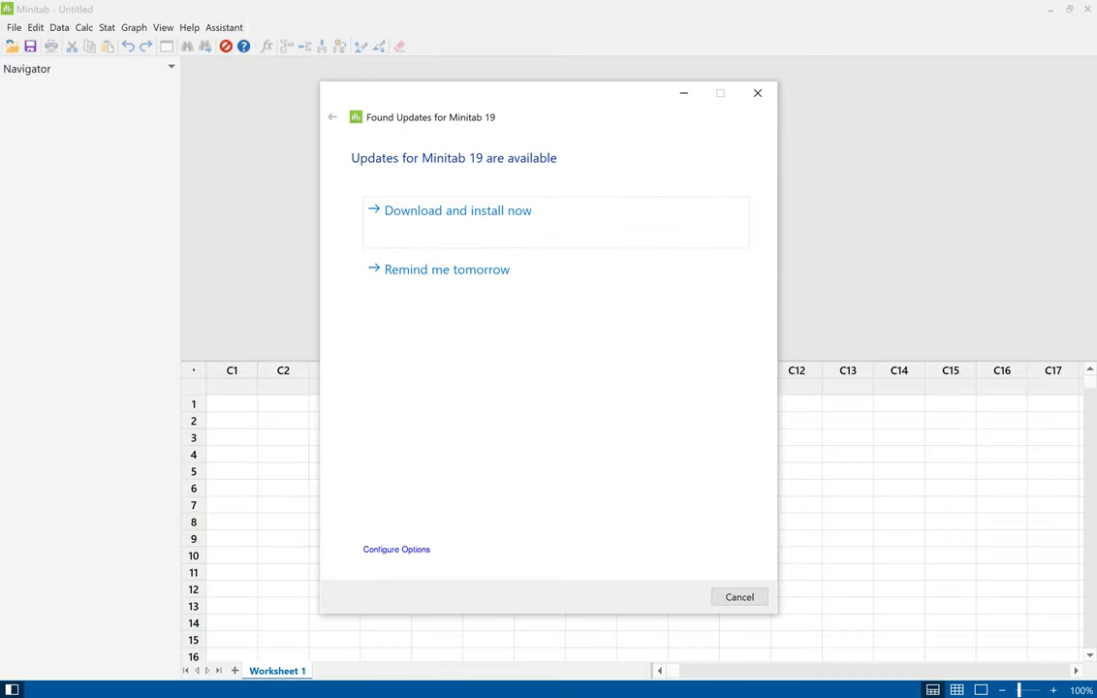
left_click(727, 596)
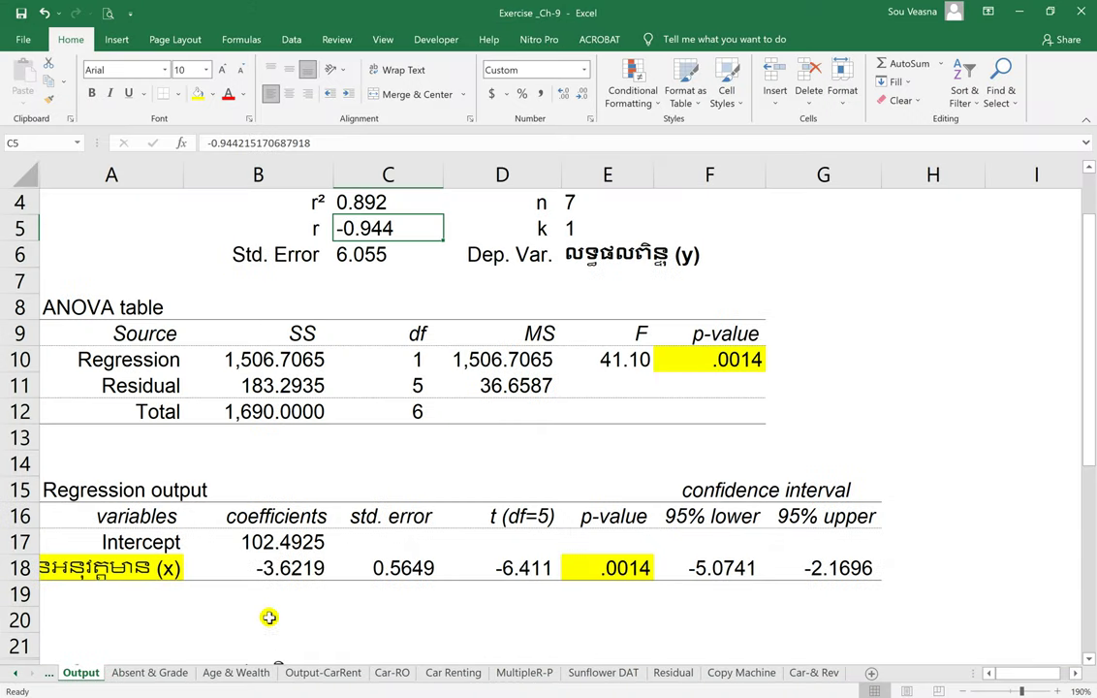
Step: Copy the student, absences (x) and grade (y) table with headers from Excel's Absent & Grade sheet into Minitab's Worksheet 1, starting at C1's header
left_click(167, 673)
scroll(254, 310, "up", 4)
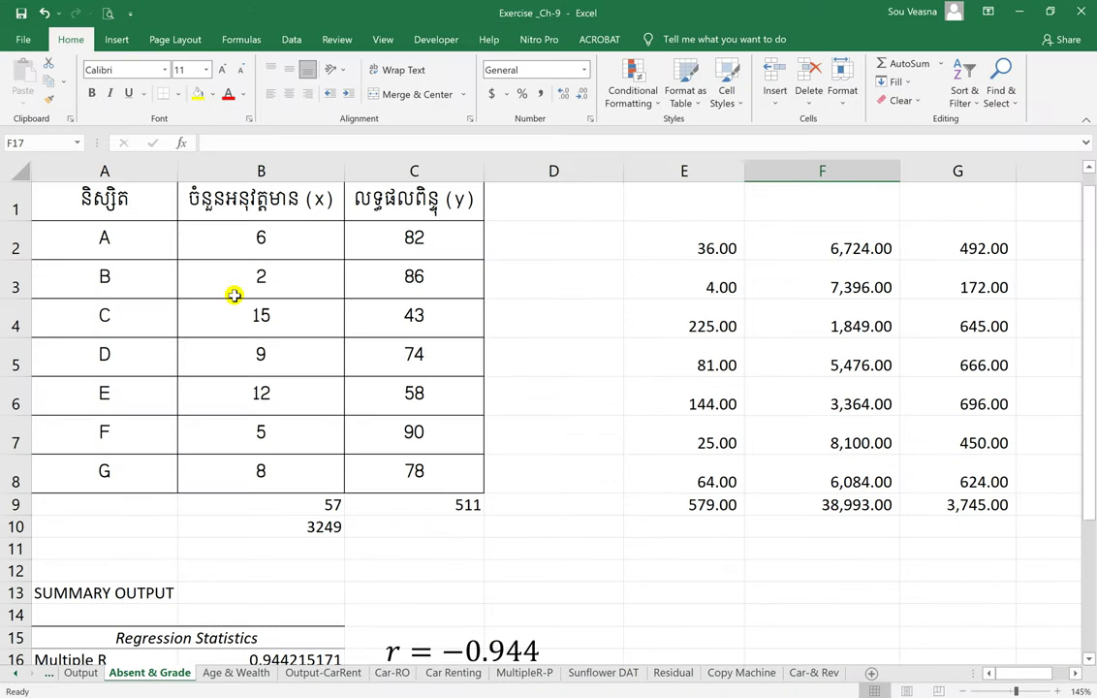
left_click_drag(141, 198, 404, 480)
key("ctrl+c")
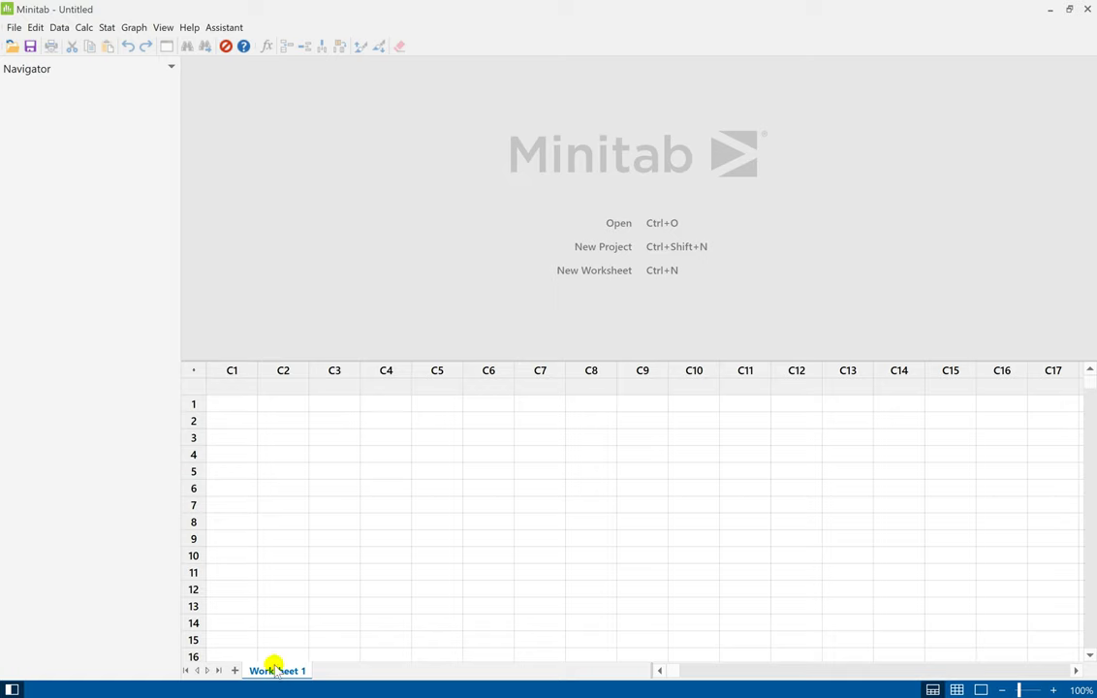
left_click(234, 390)
key("ctrl+v")
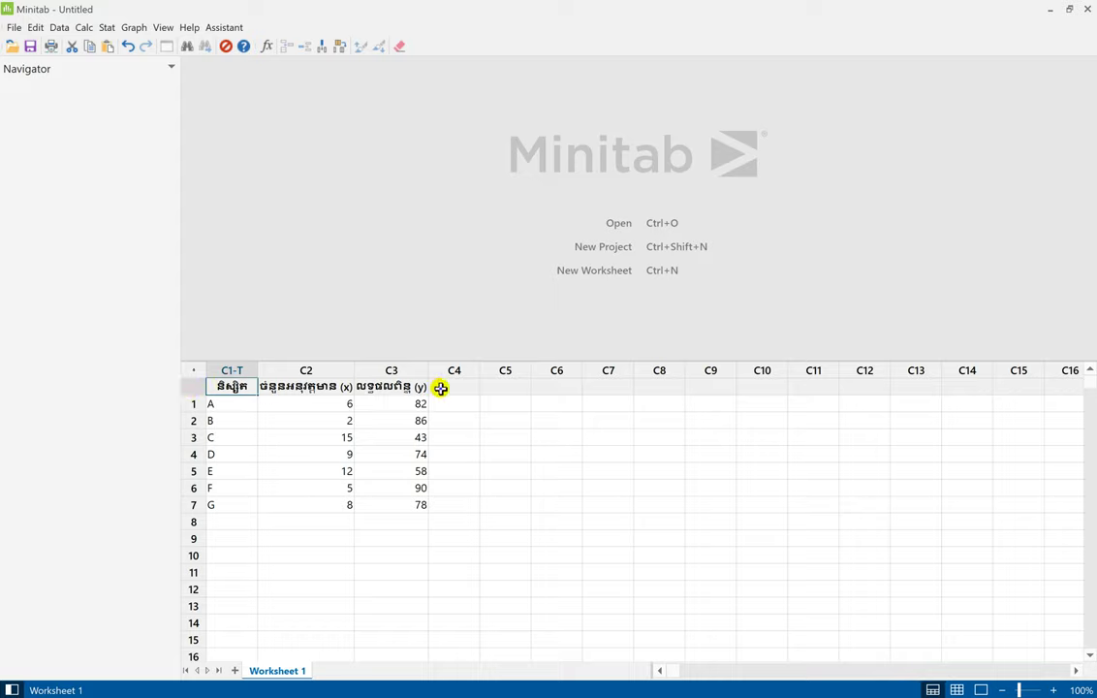
Step: Begin a Fit Regression Model analysis and assign the C3 grade column (y) as the response
left_click(321, 387)
left_click(378, 388)
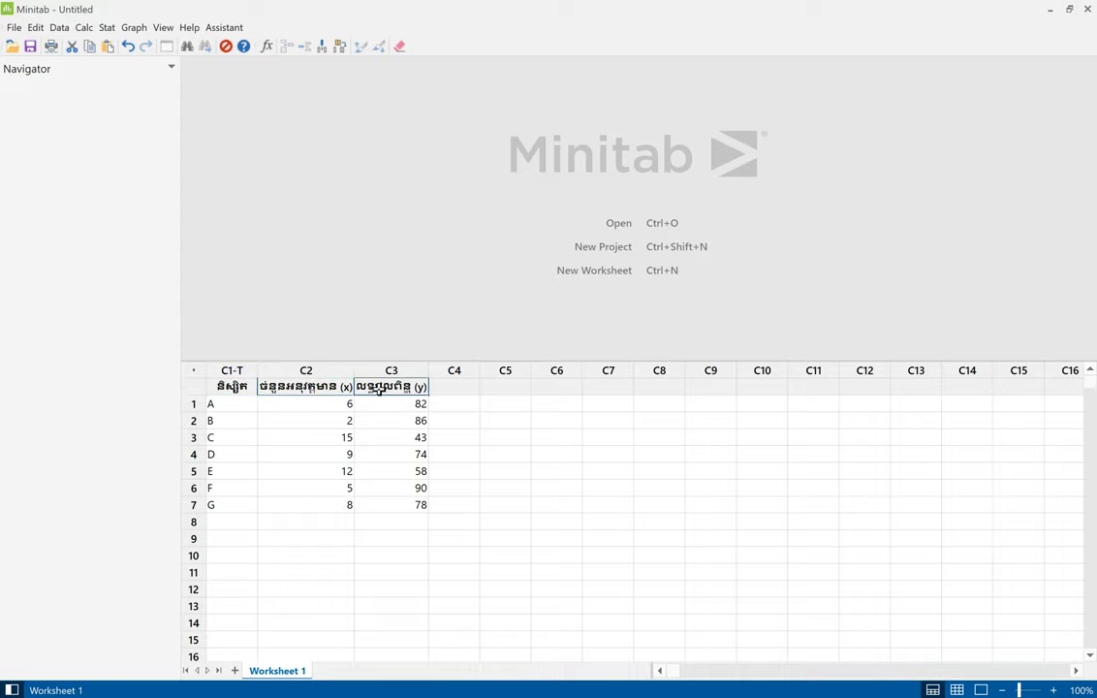
scroll(379, 388, "up", 4)
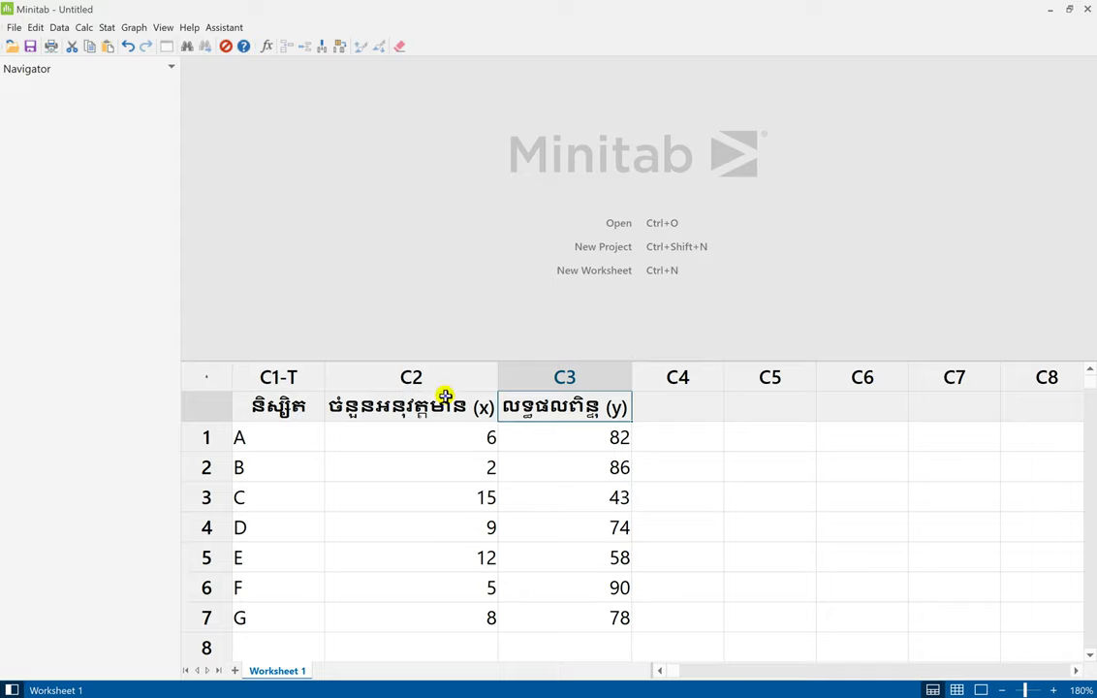
left_click(107, 27)
mouse_move(111, 62)
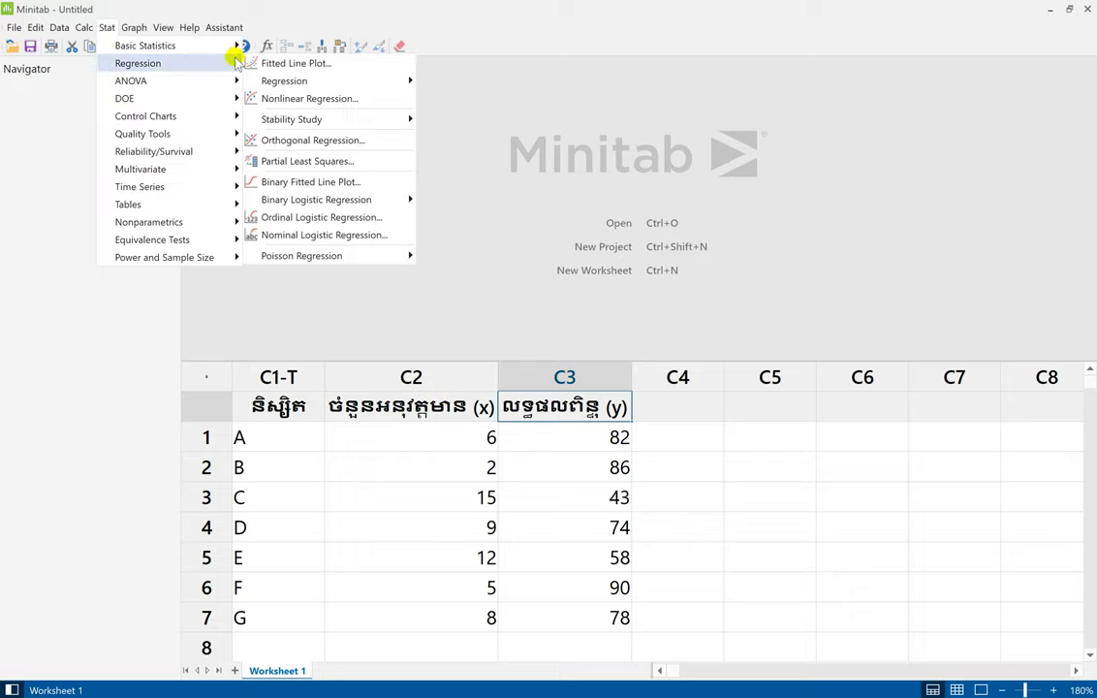
mouse_move(283, 82)
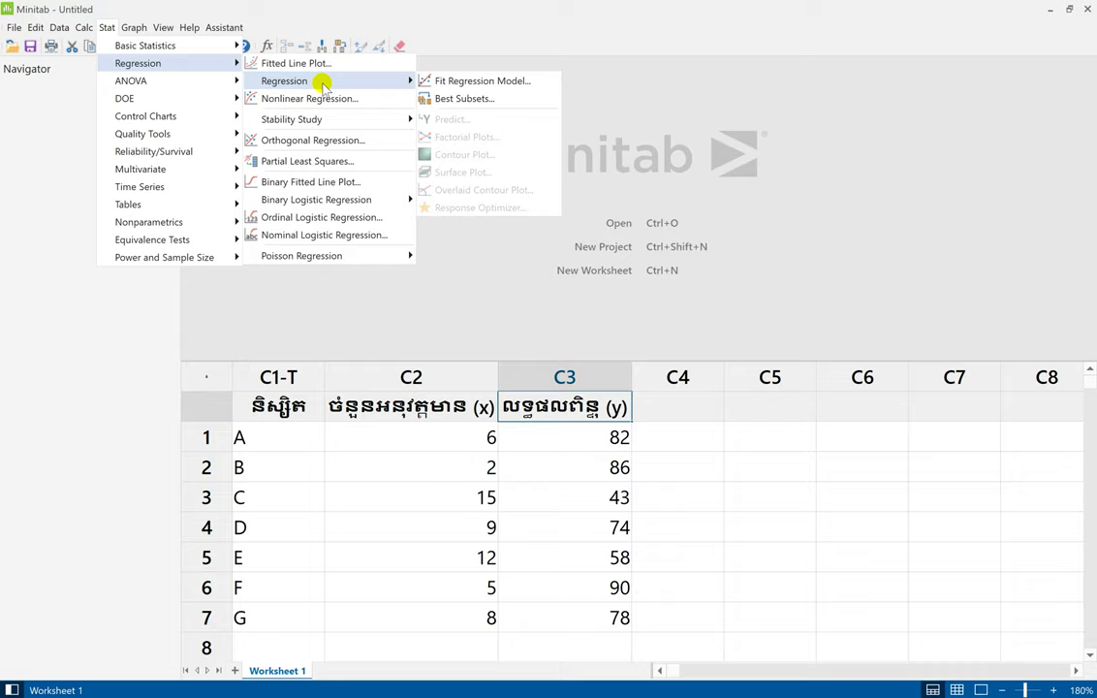
left_click(432, 80)
left_click_drag(456, 194, 560, 176)
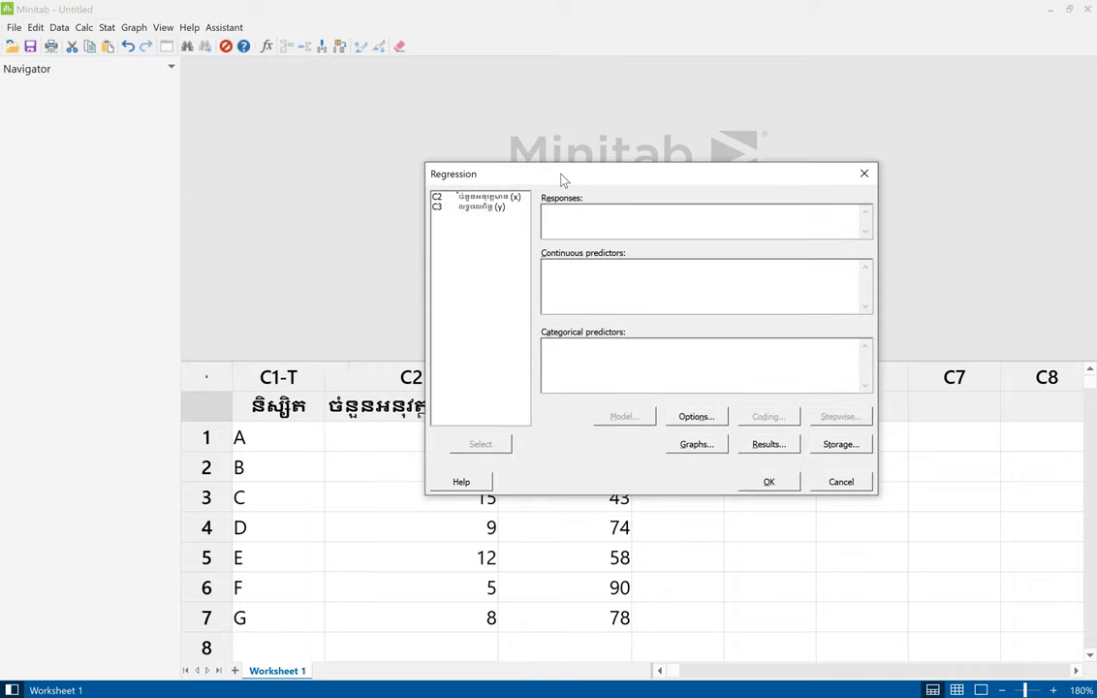
left_click(563, 215)
left_click(565, 217)
left_click(485, 207)
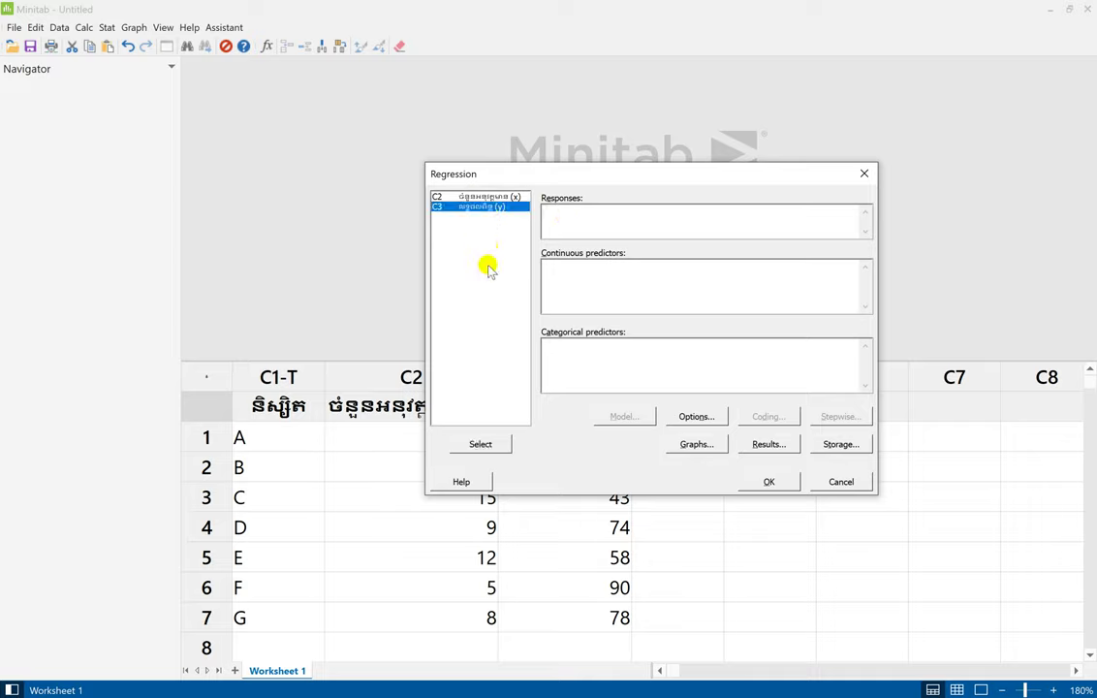
left_click(482, 444)
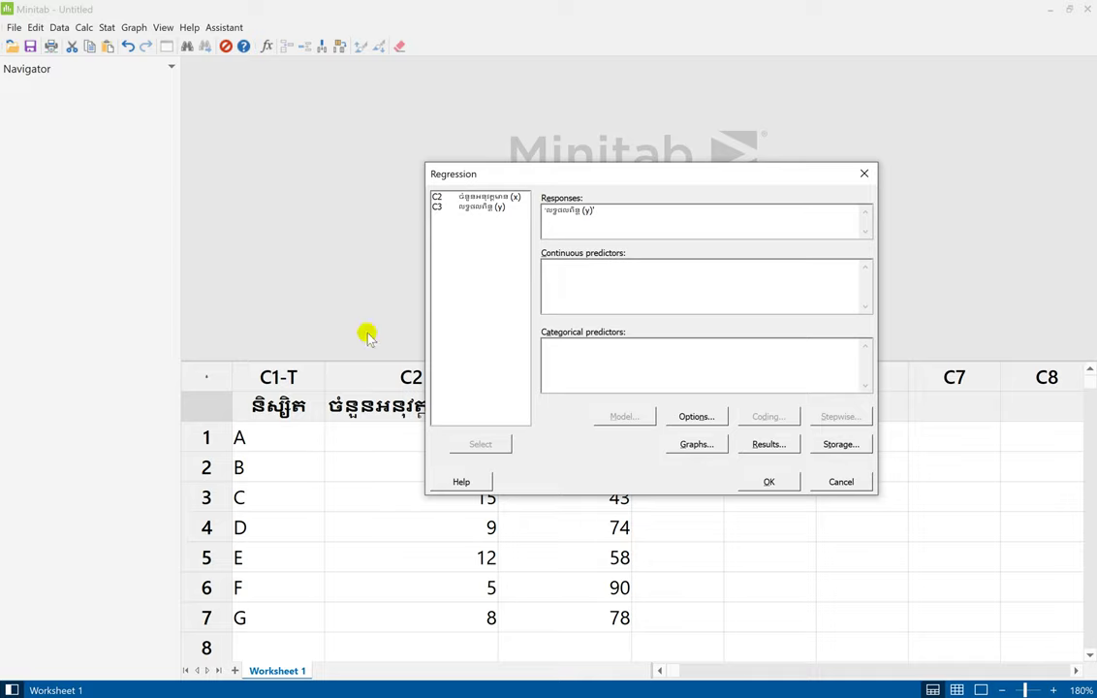
Step: Assign the C2 absences column (x) as the continuous predictor of the regression model
left_click_drag(564, 177, 725, 138)
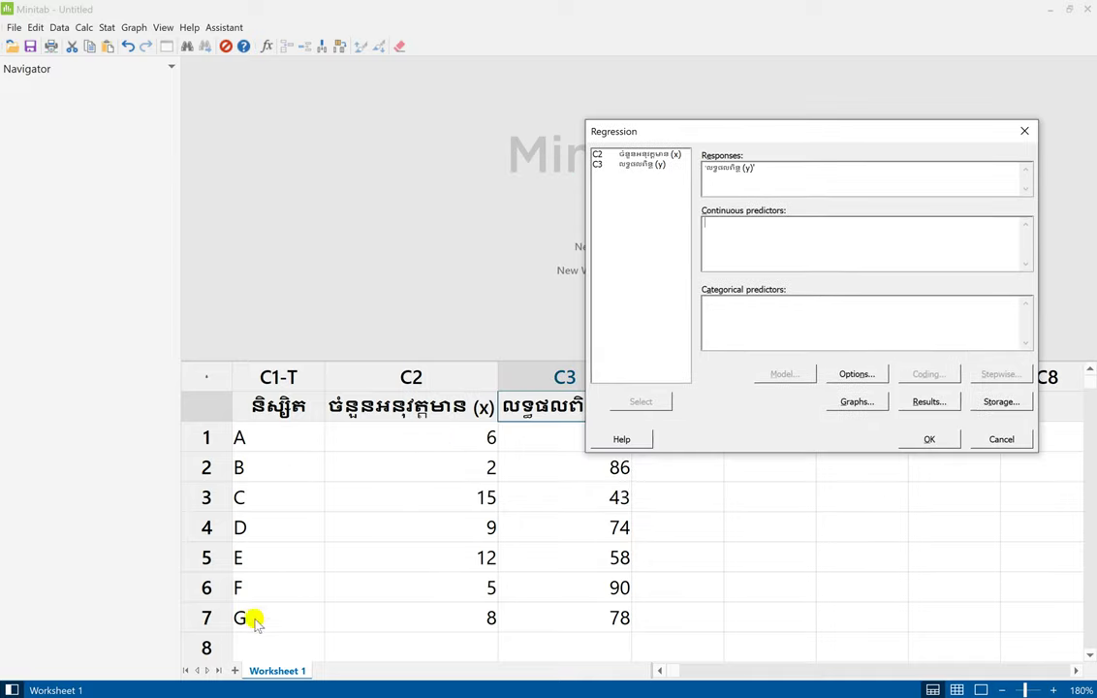
left_click(656, 155)
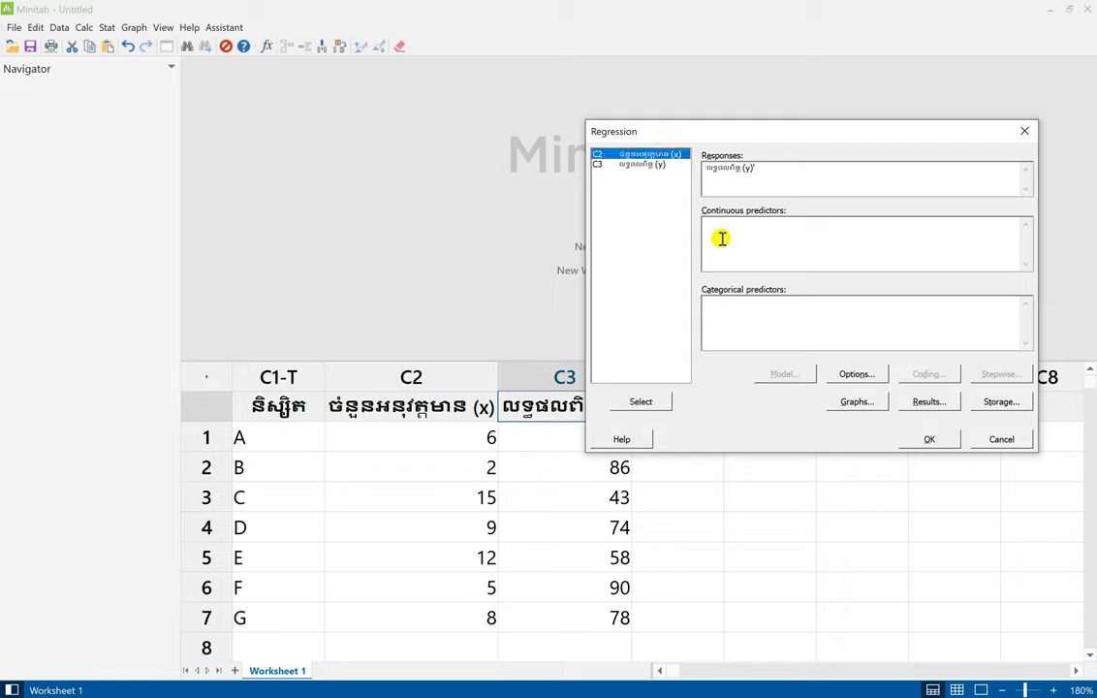
left_click(655, 404)
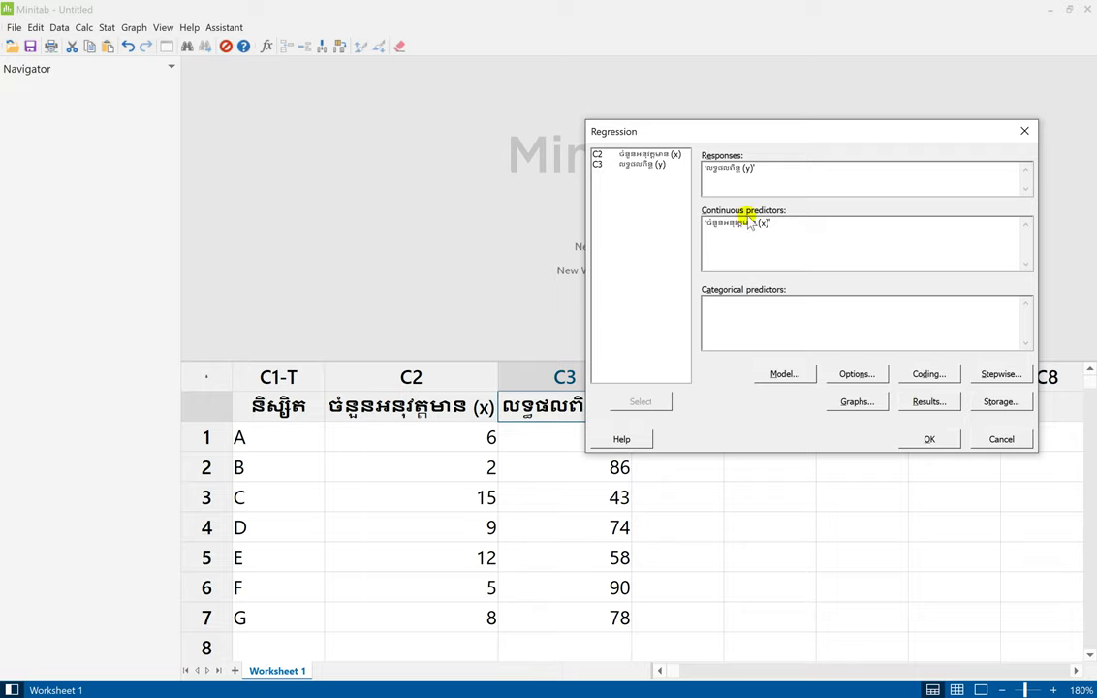
Step: Review the regression options and accept a 95 confidence level with a two-sided confidence interval
left_click(857, 375)
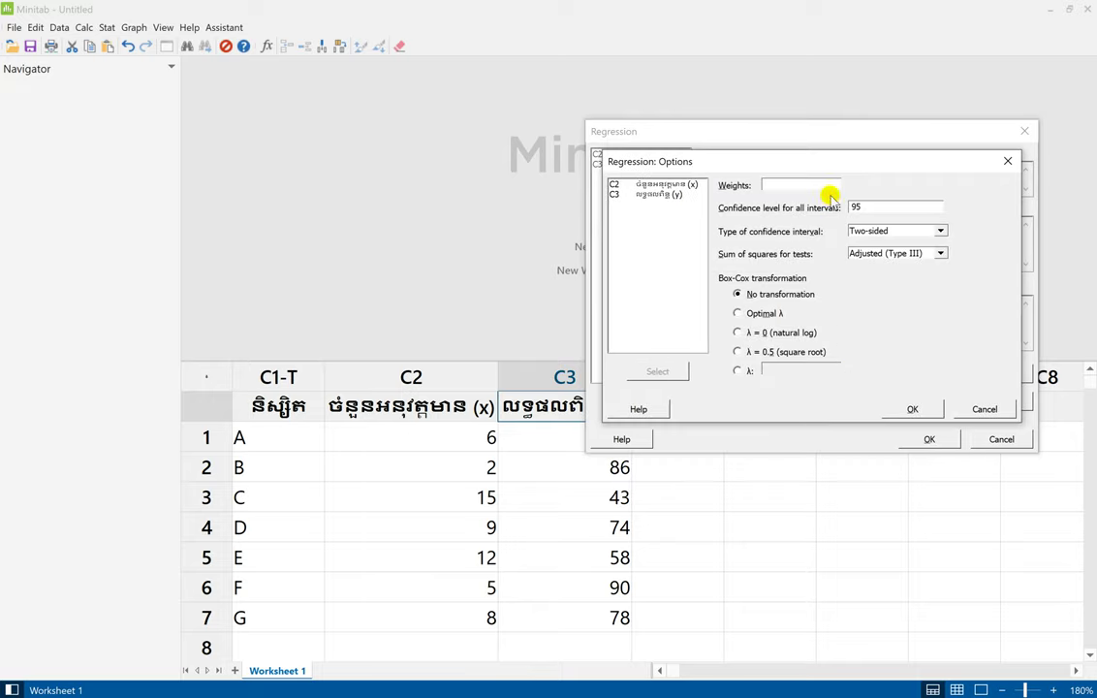
double_click(875, 207)
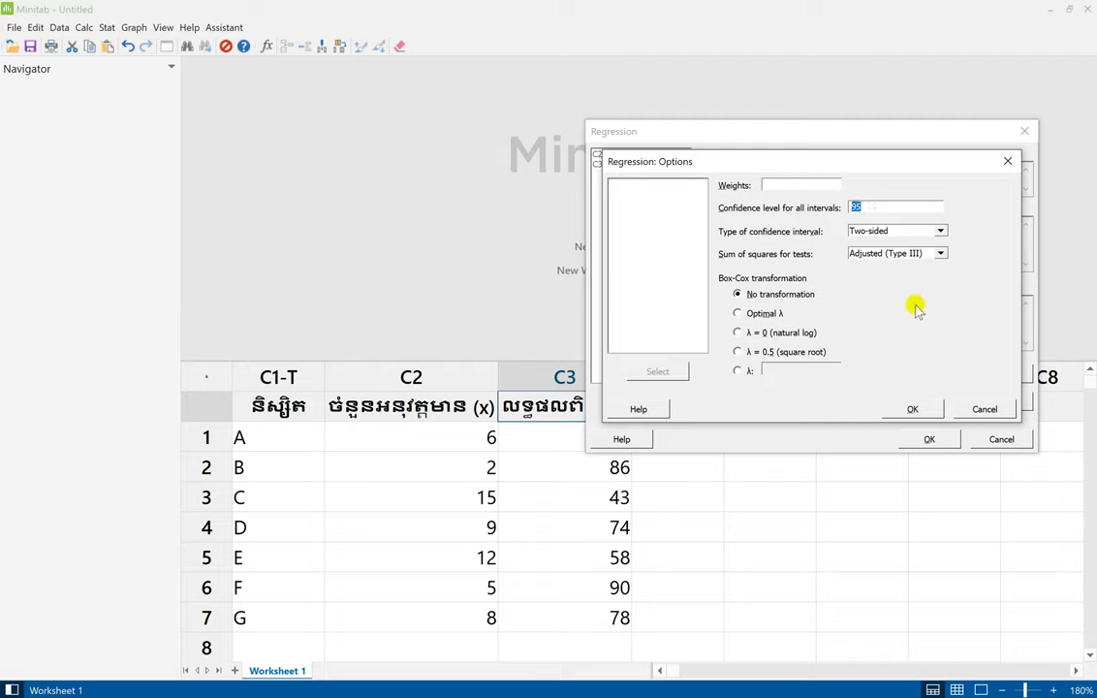
left_click(939, 231)
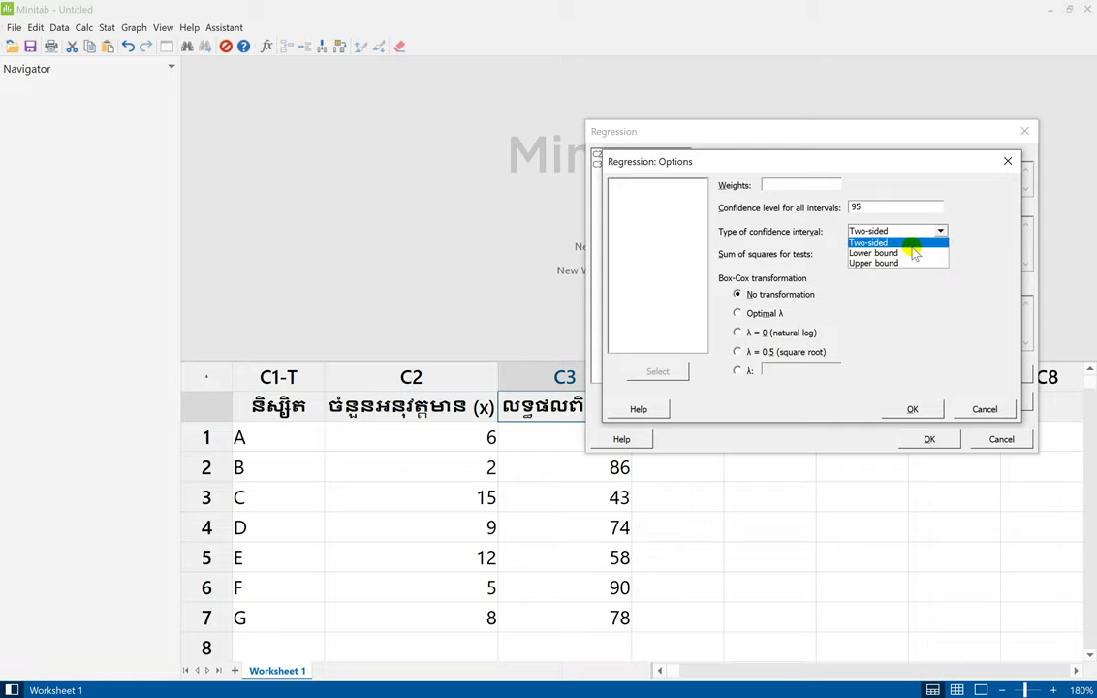
left_click(945, 194)
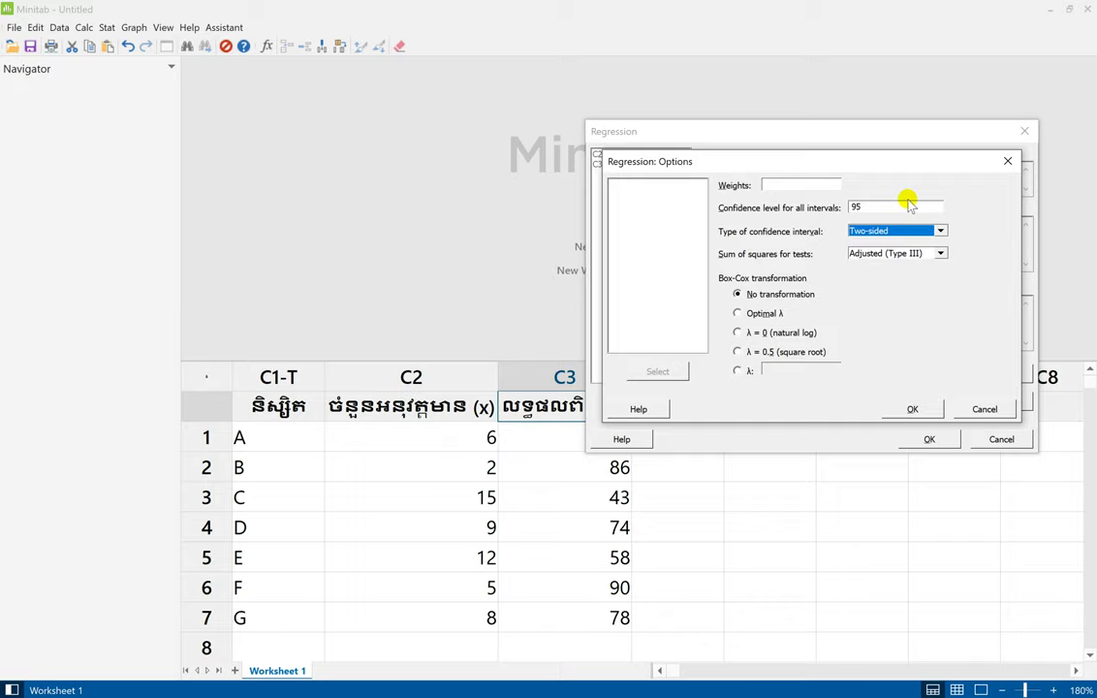
left_click(908, 408)
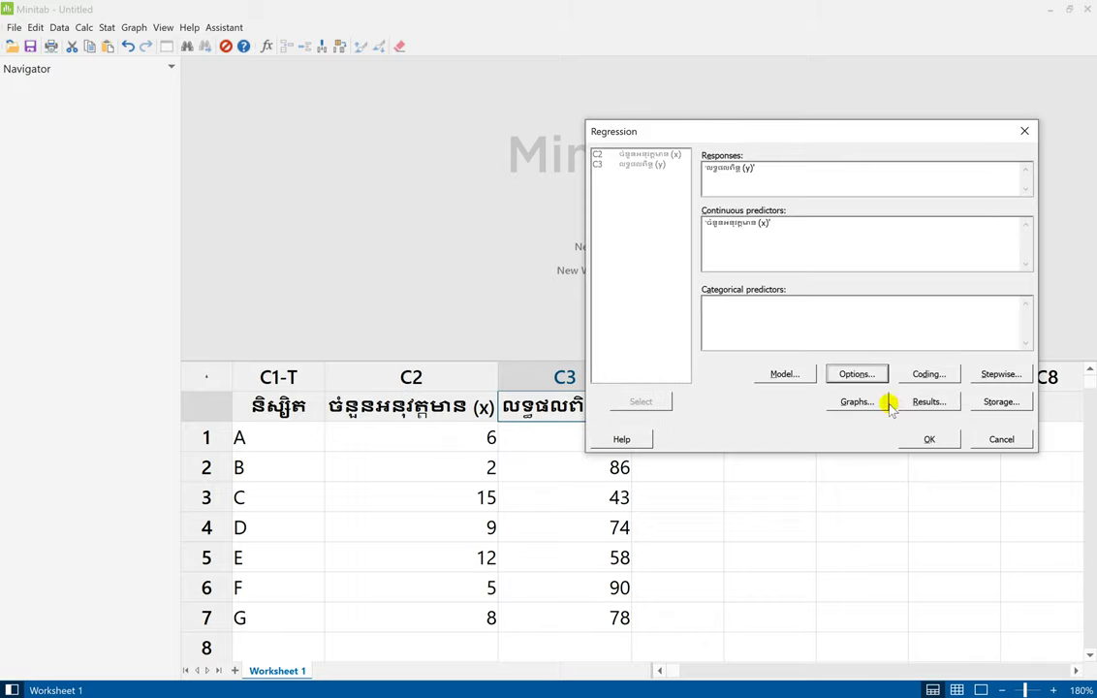
Step: Enable all four individual residual plots (histogram, normal probability, versus fits, versus order) and use Standardized residuals for them
left_click(877, 402)
left_click(817, 299)
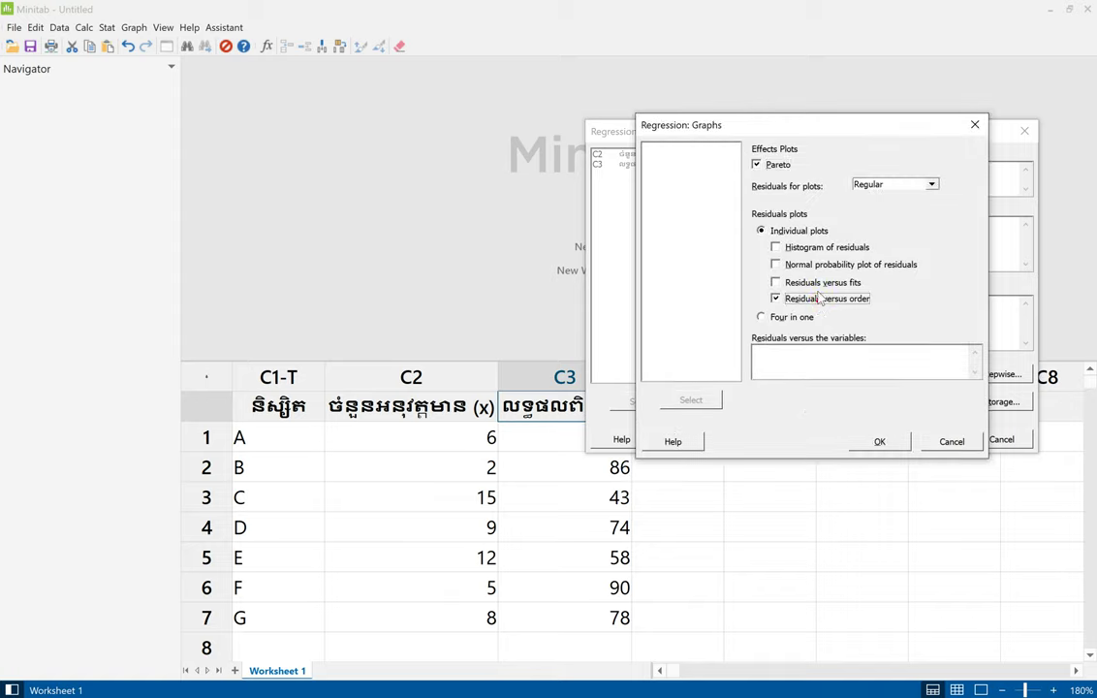
left_click(811, 282)
left_click(815, 265)
left_click(819, 248)
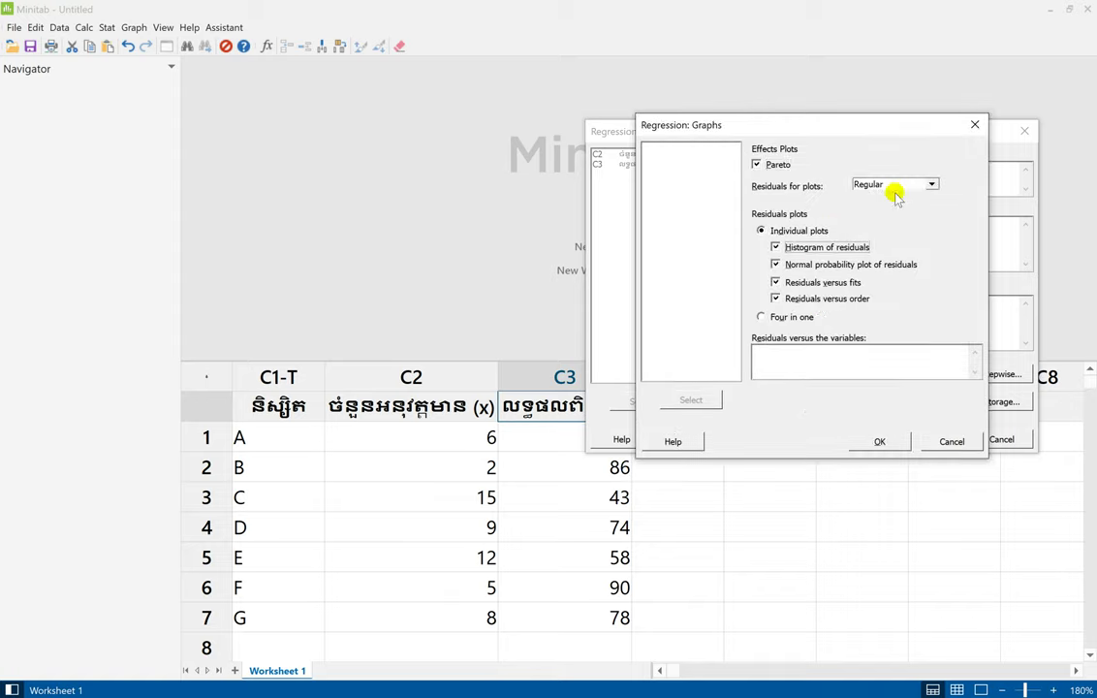
left_click(929, 183)
left_click(924, 206)
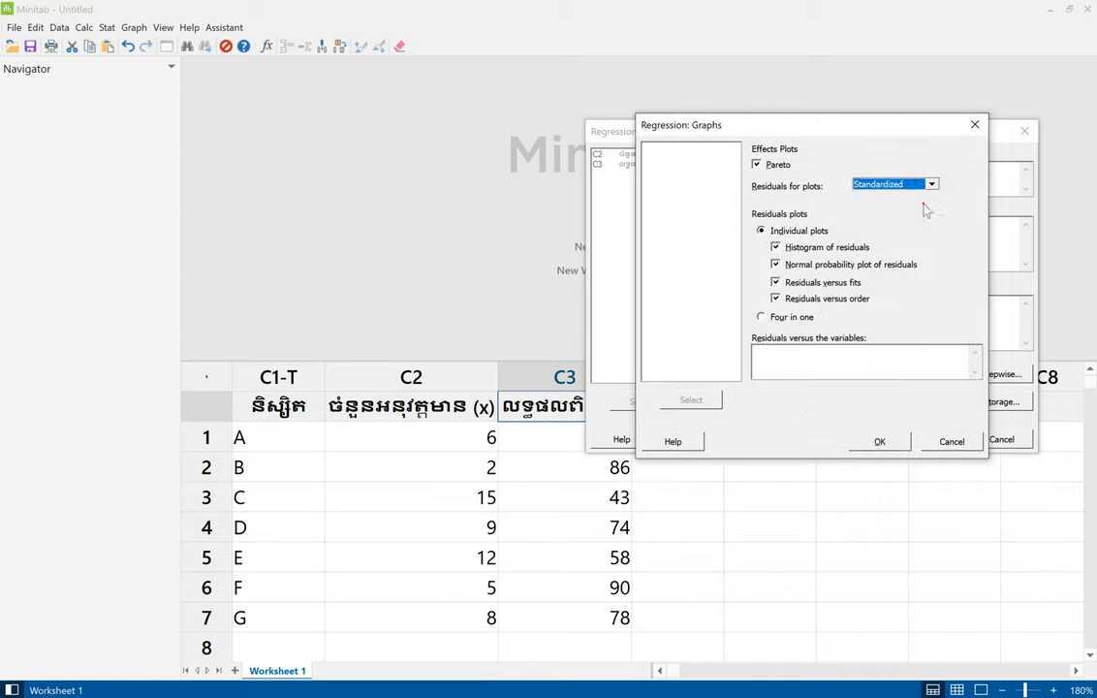
left_click(892, 441)
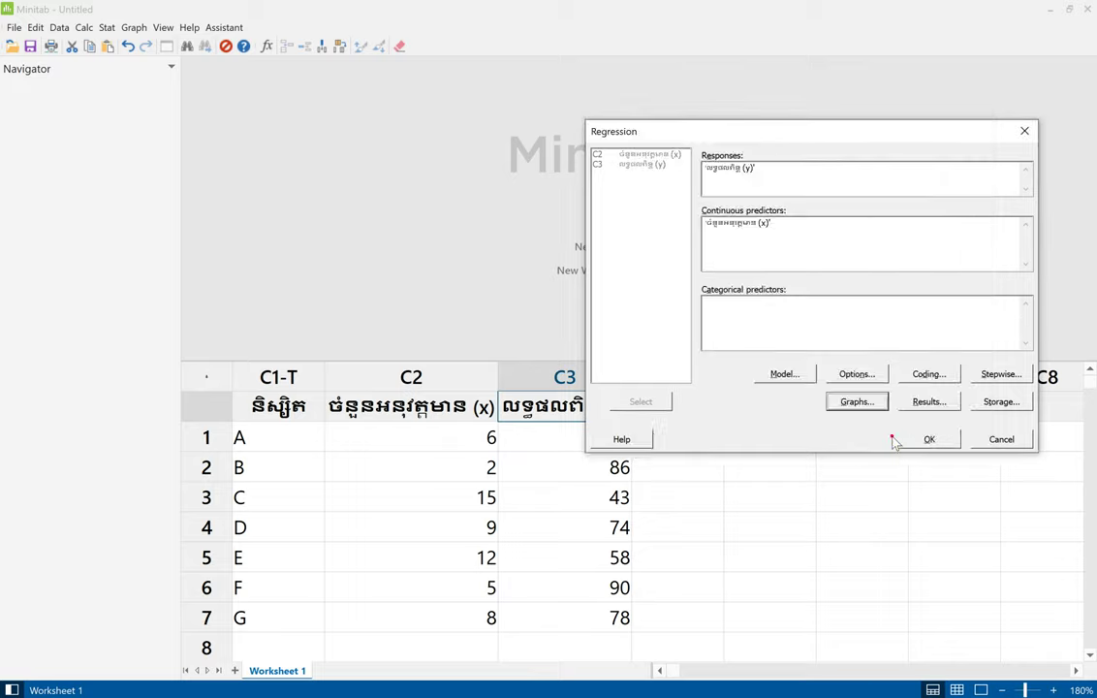
Step: Look through the stepwise methods without applying one and run the regression
left_click(986, 380)
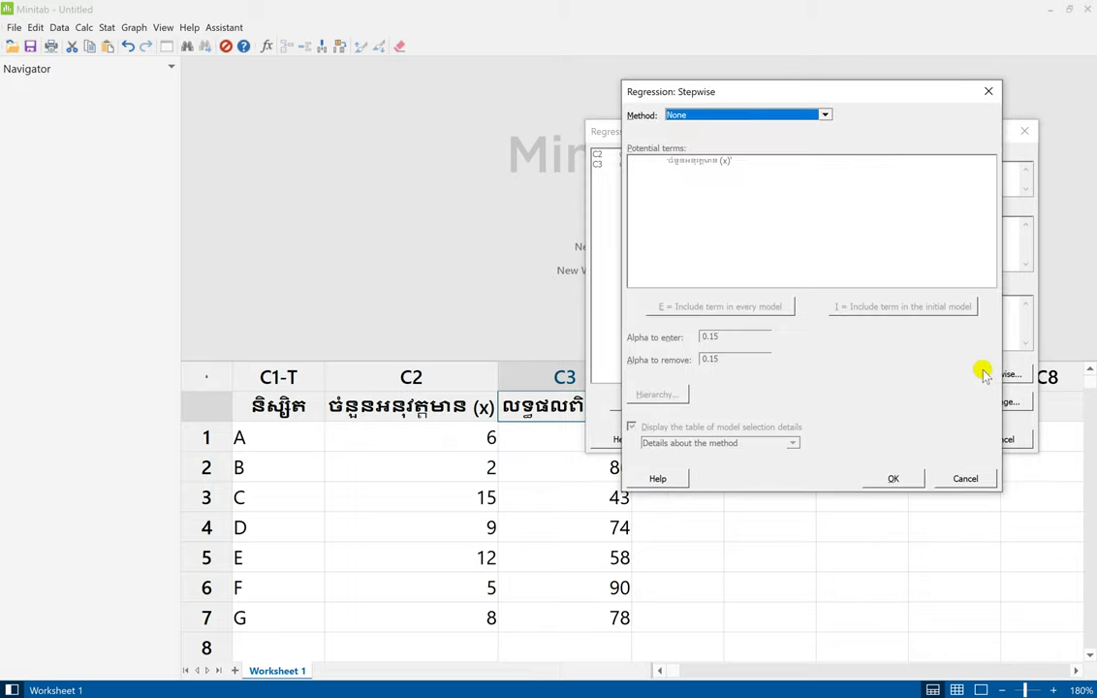
left_click(823, 116)
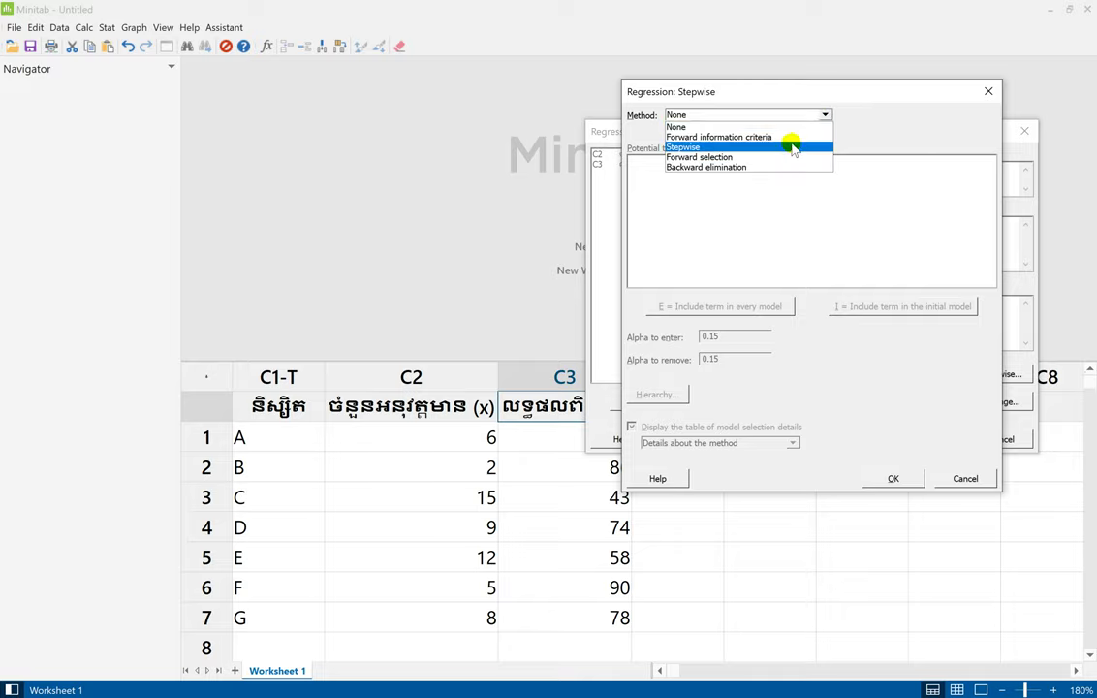
left_click(963, 481)
left_click(964, 480)
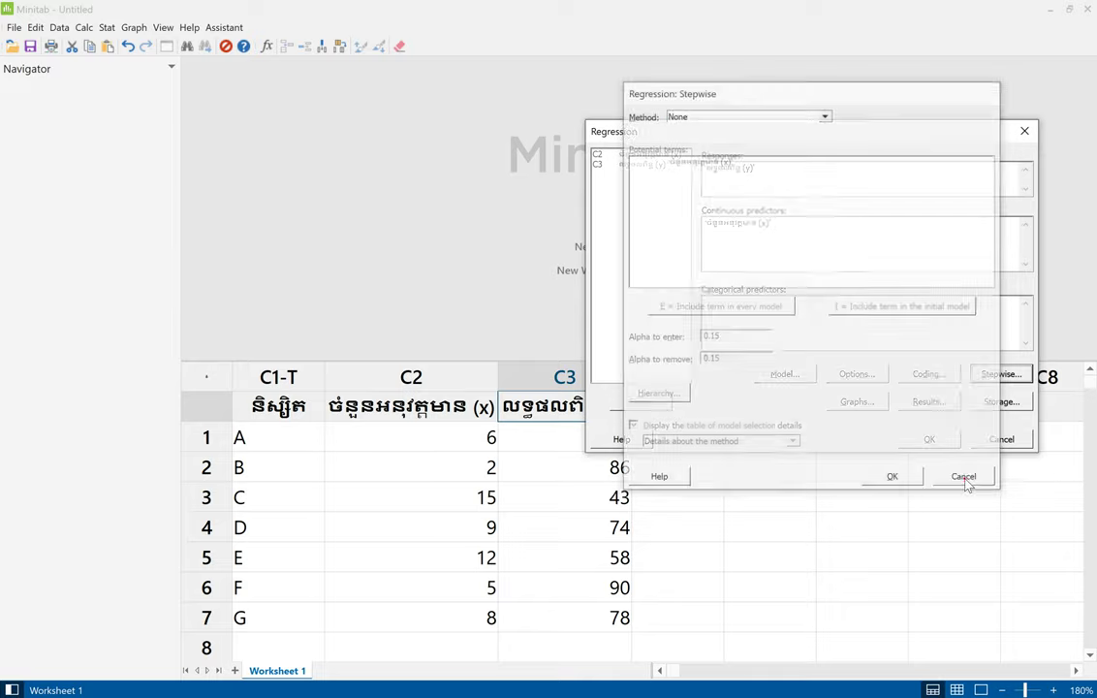
left_click(932, 438)
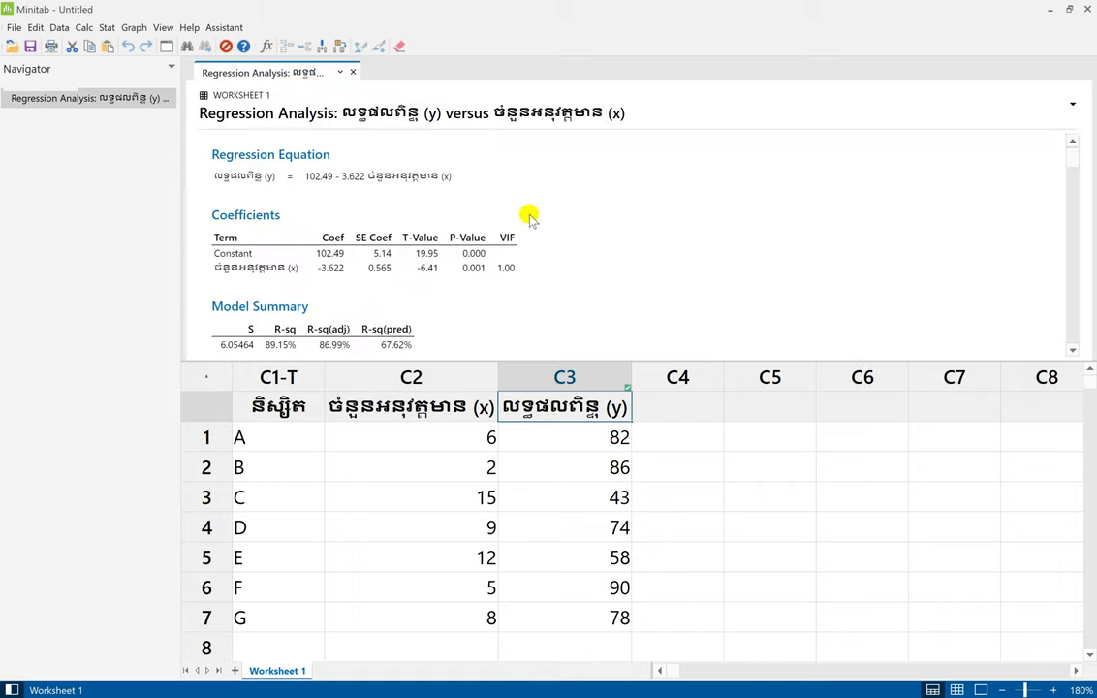
Step: Start Snipping Tool and capture the Regression Equation, Coefficients and Model Summary sections of the Minitab results
left_click(12, 689)
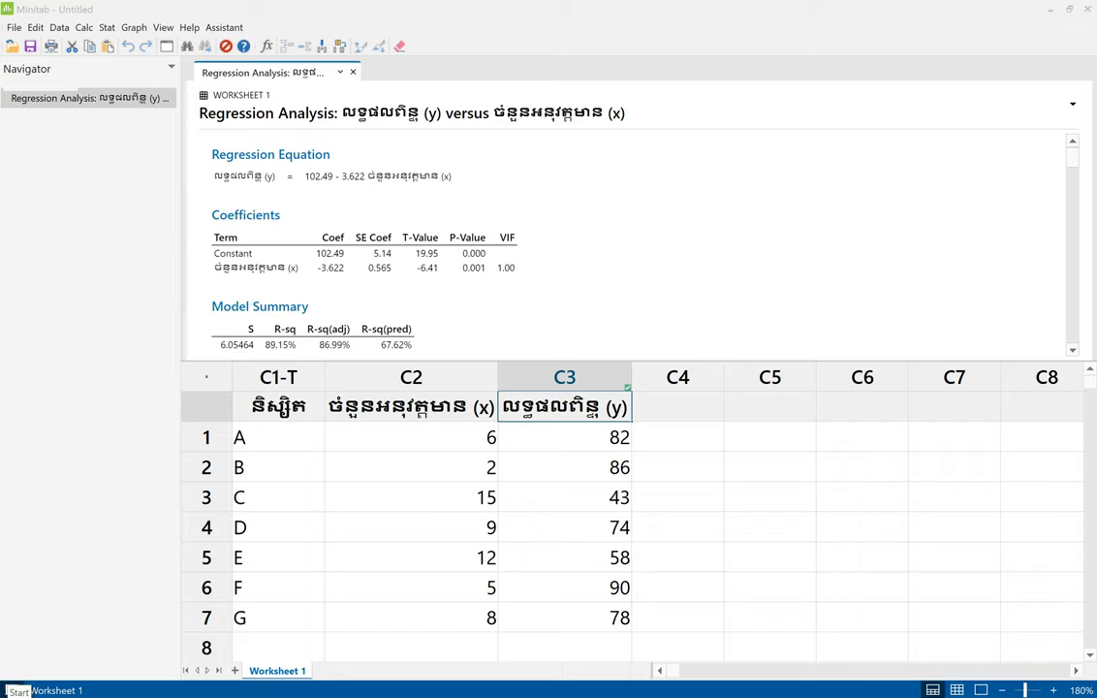
type("sn")
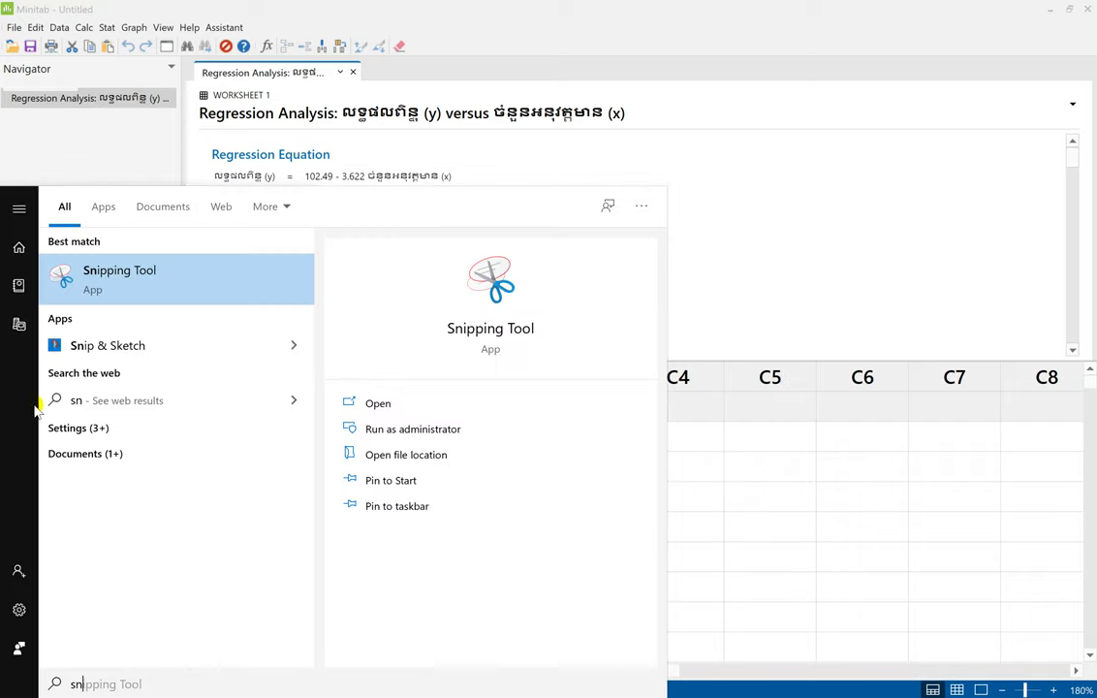
left_click(102, 284)
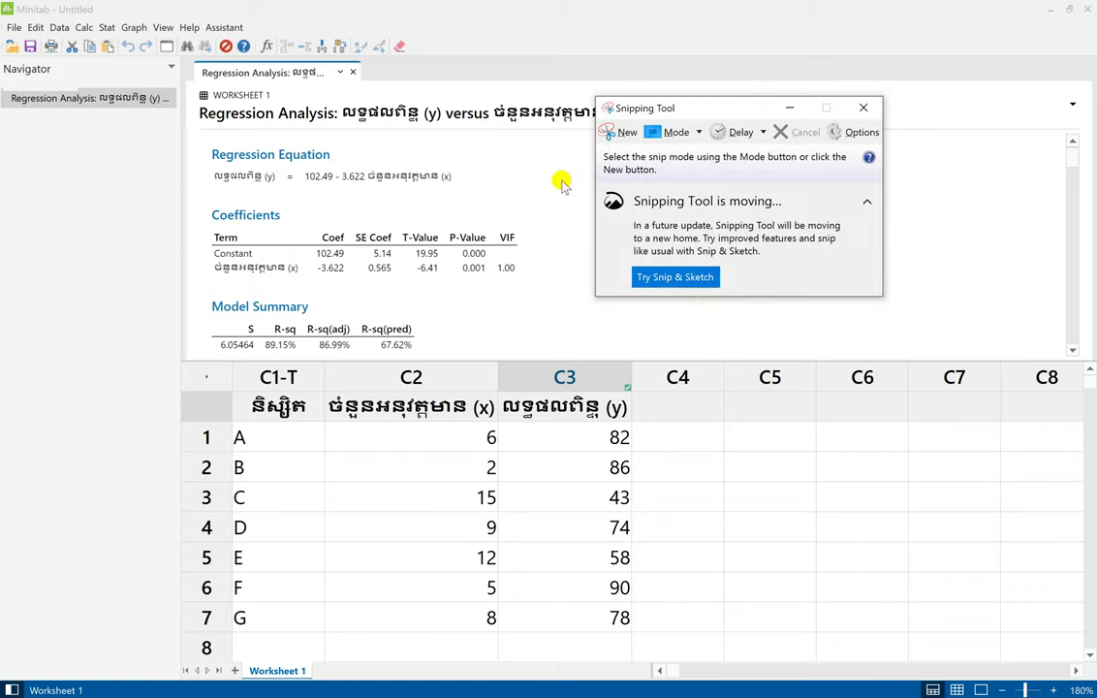
left_click(618, 132)
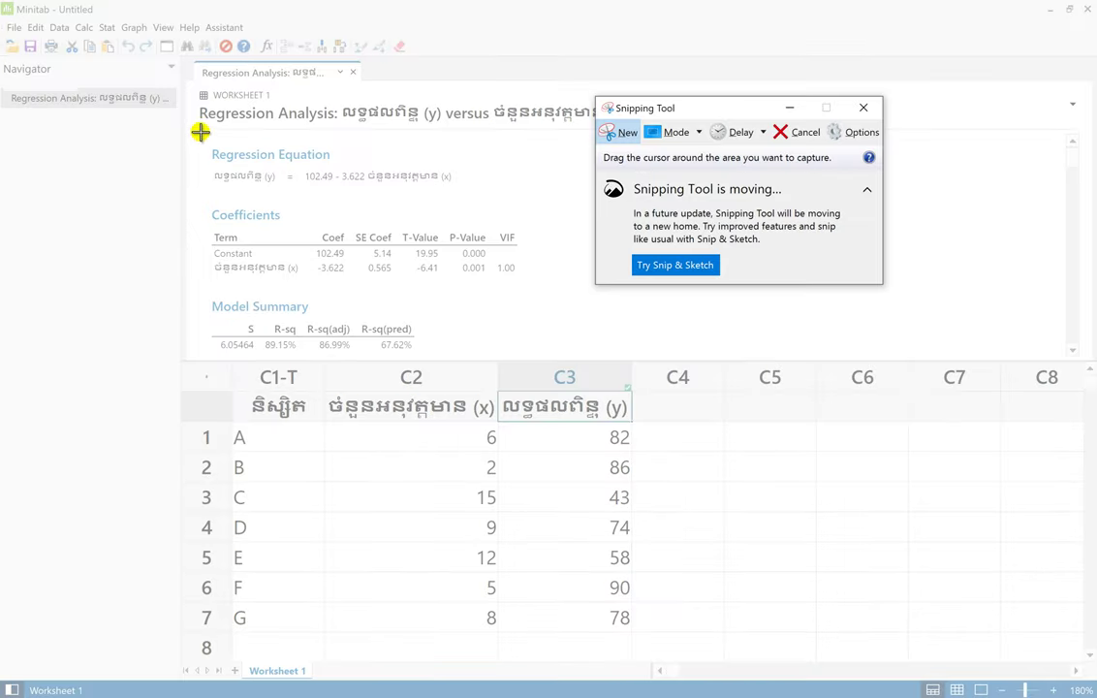
mouse_move(200, 132)
left_mouse_down()
mouse_move(287, 245)
mouse_move(480, 329)
mouse_move(593, 358)
left_mouse_up()
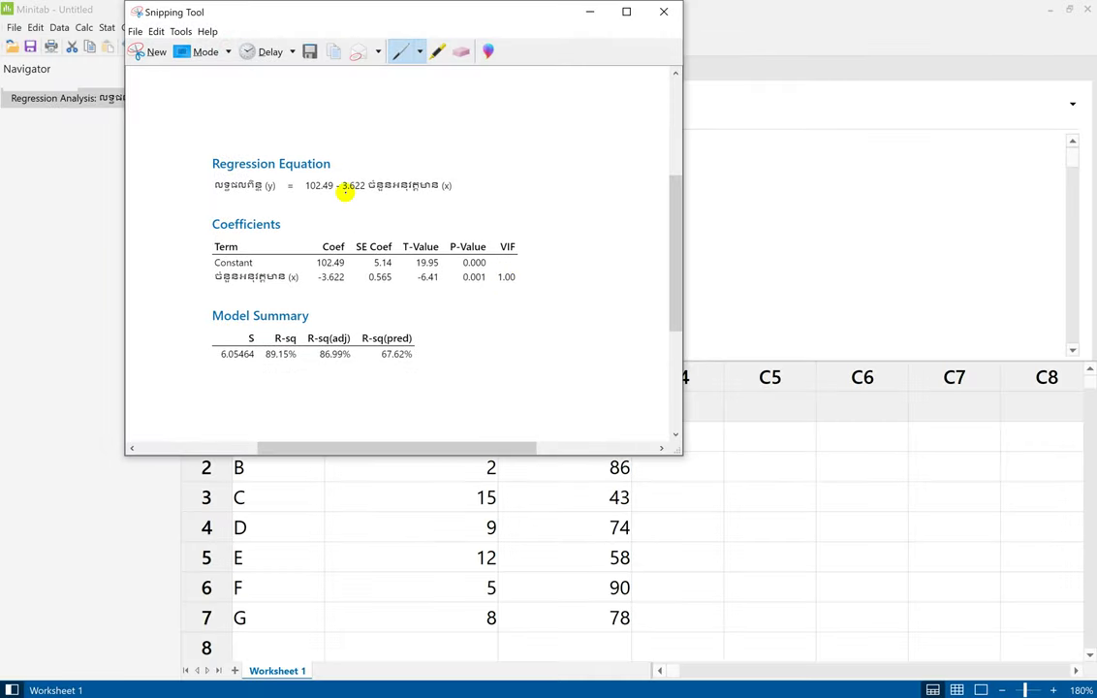
Step: Underline the response name in the snip's regression equation and circle the Coef column and the R-sq value
left_click_drag(207, 191, 263, 199)
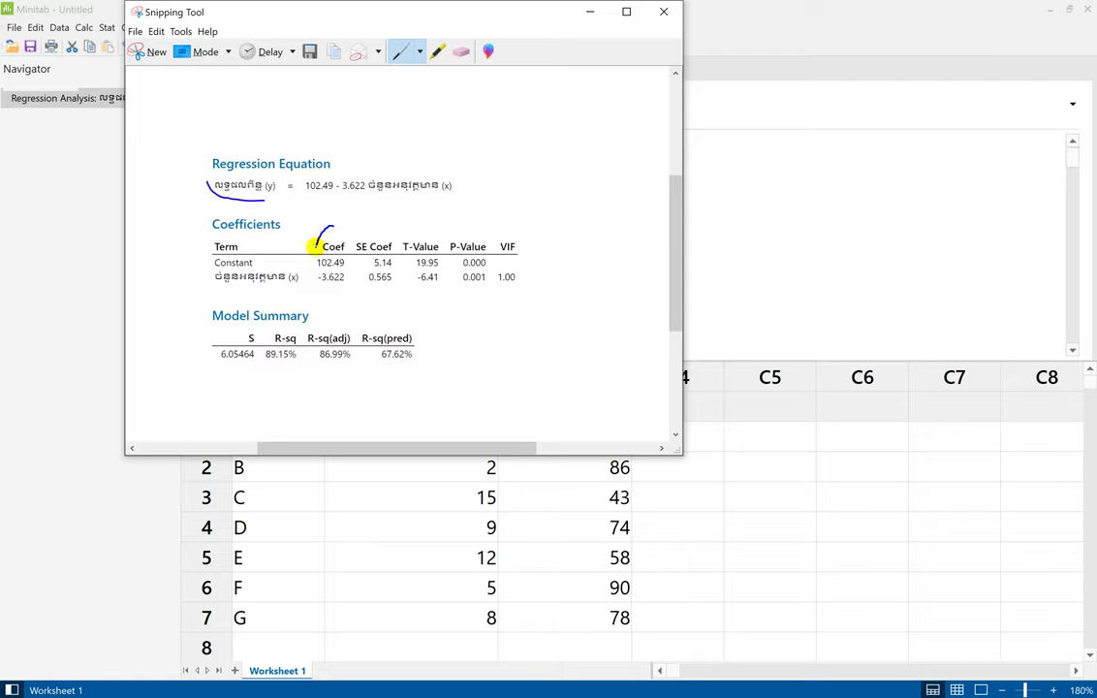
mouse_move(317, 245)
left_mouse_down()
mouse_move(330, 291)
mouse_move(347, 230)
mouse_move(337, 224)
left_mouse_up()
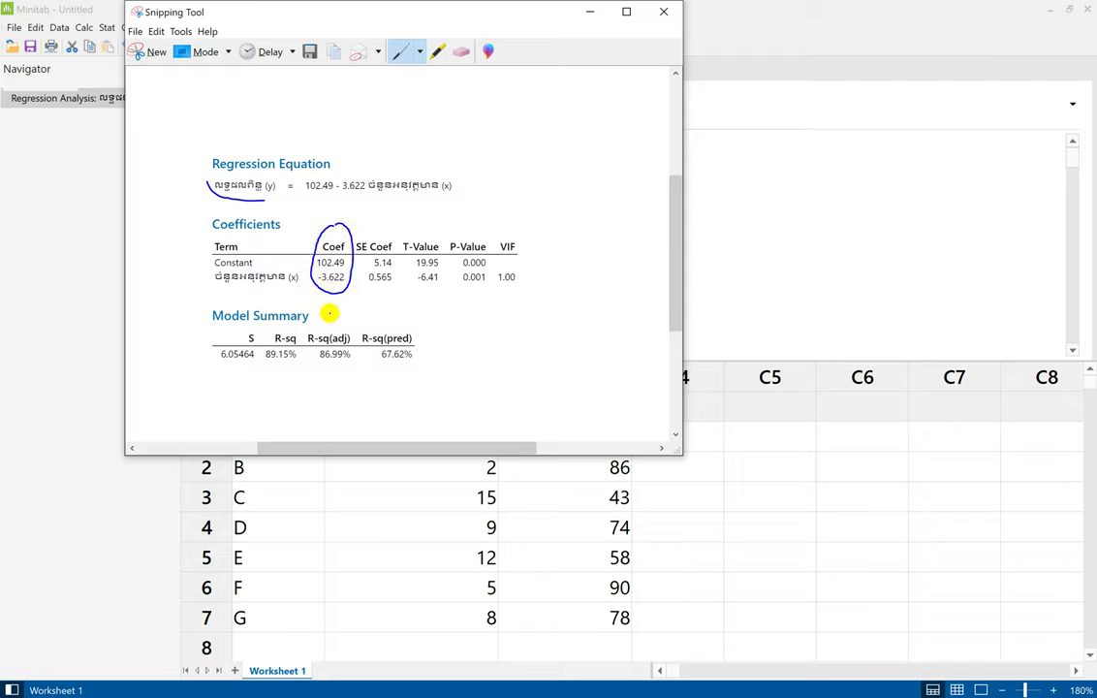
mouse_move(263, 335)
left_mouse_down()
mouse_move(277, 360)
mouse_move(296, 341)
left_mouse_up()
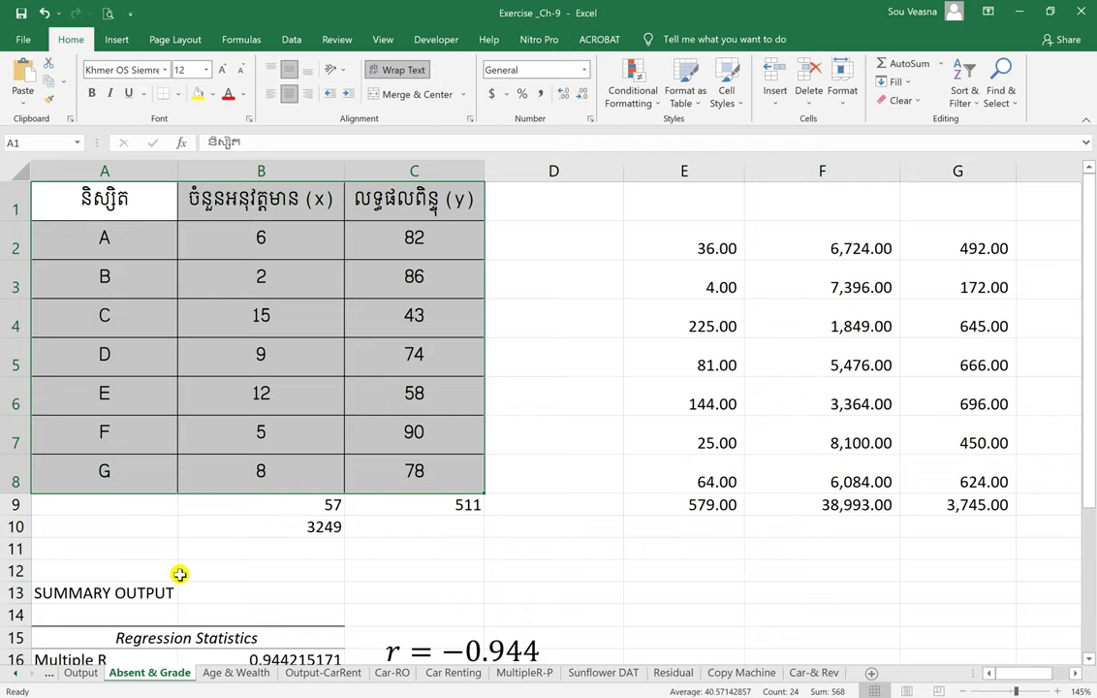
Step: Switch to Excel and paste the annotated snip onto the Output sheet, shrunk and placed beside the r² and ANOVA results
scroll(180, 572, "down", 3)
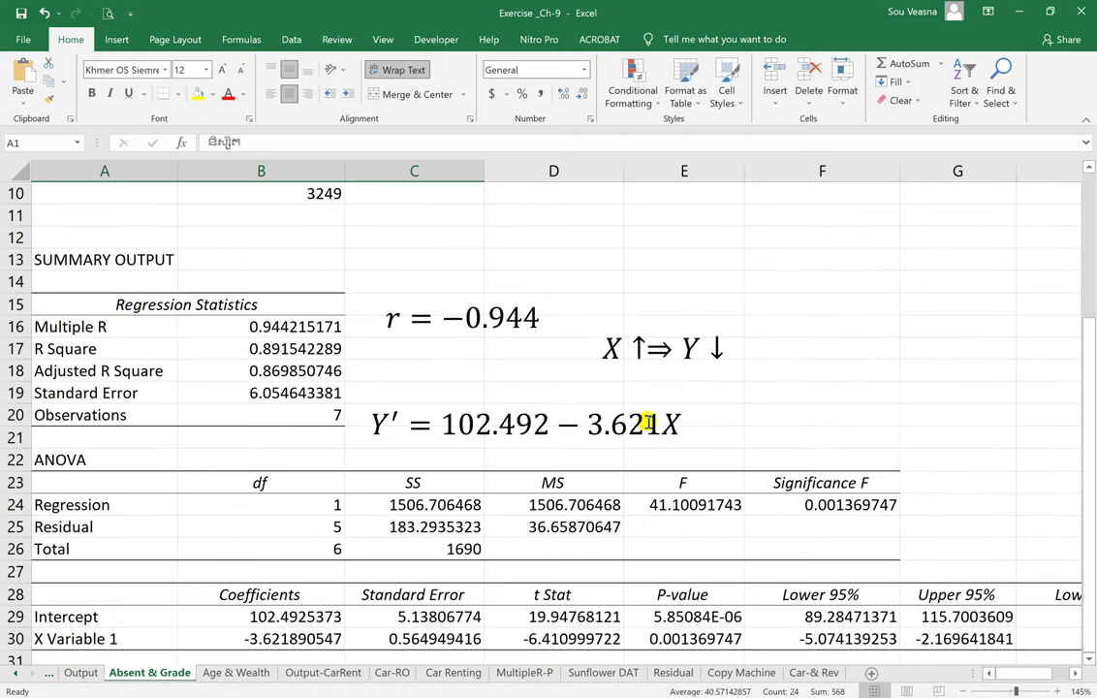
left_click(82, 671)
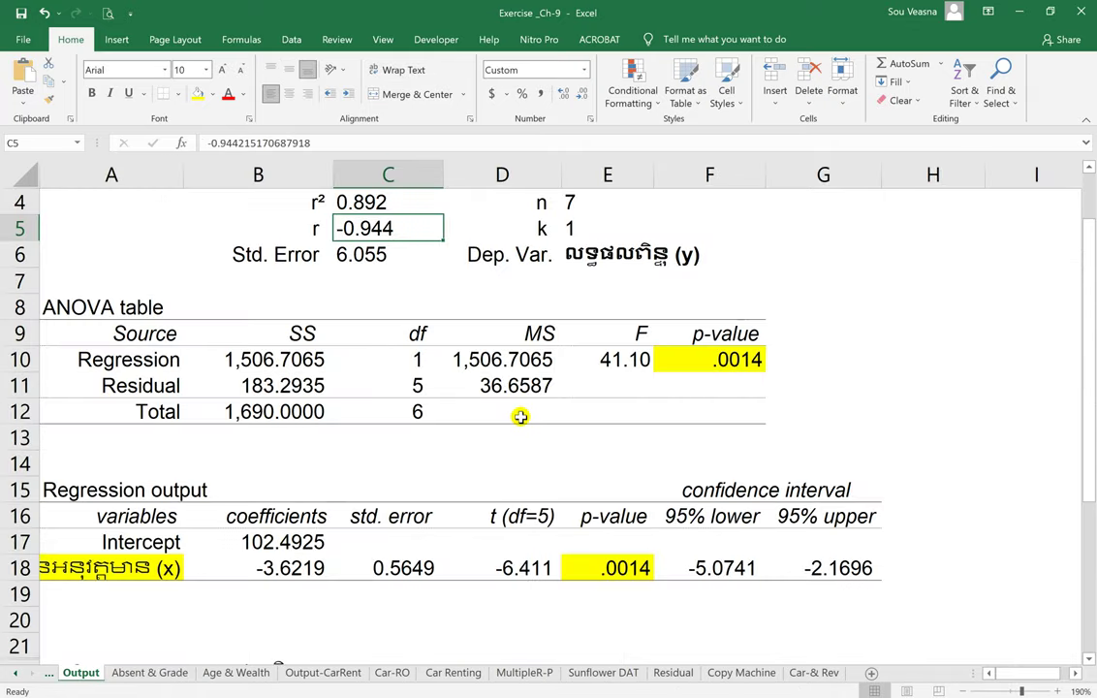
scroll(520, 416, "up", 1)
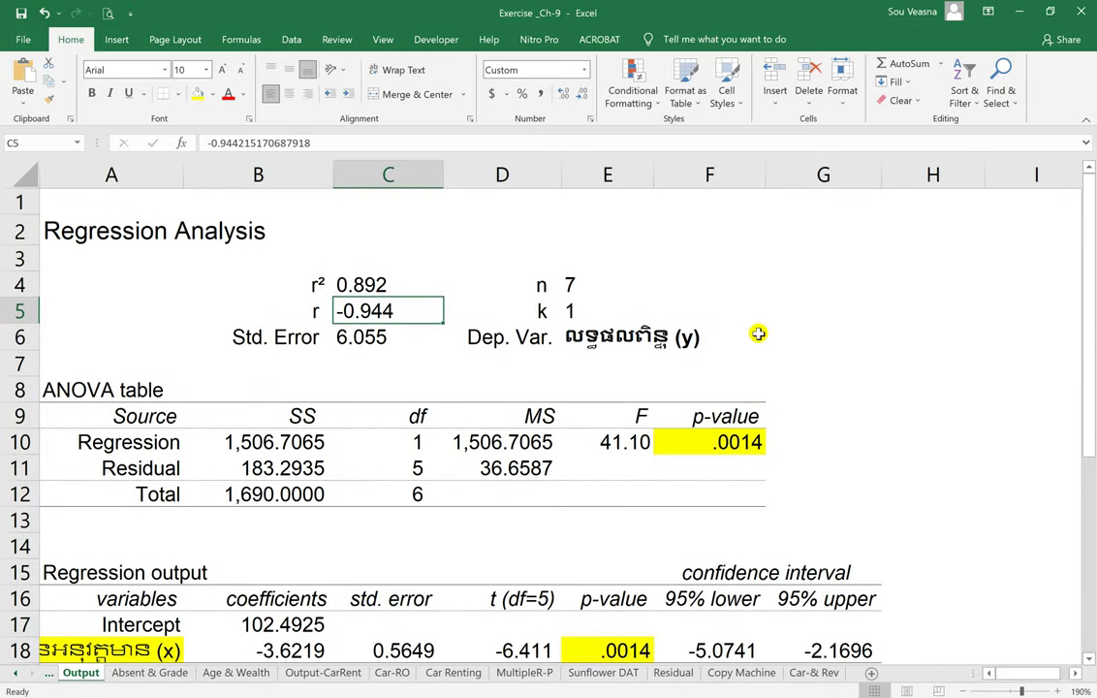
key("ctrl+v")
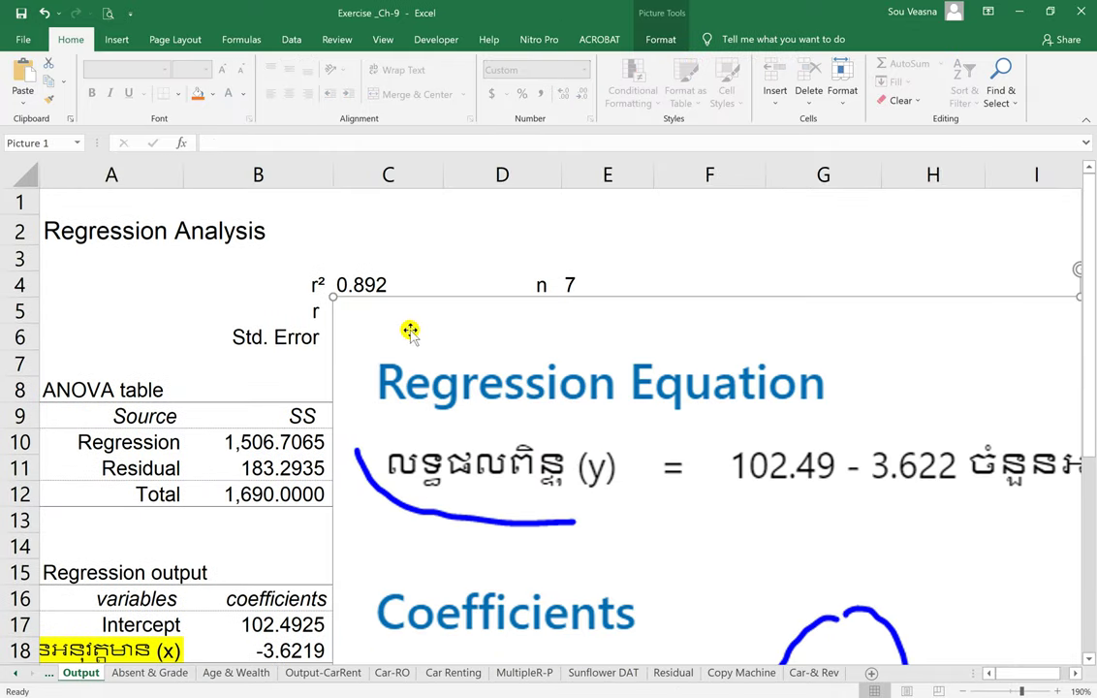
left_click_drag(349, 309, 387, 247)
left_click_drag(328, 268, 810, 273)
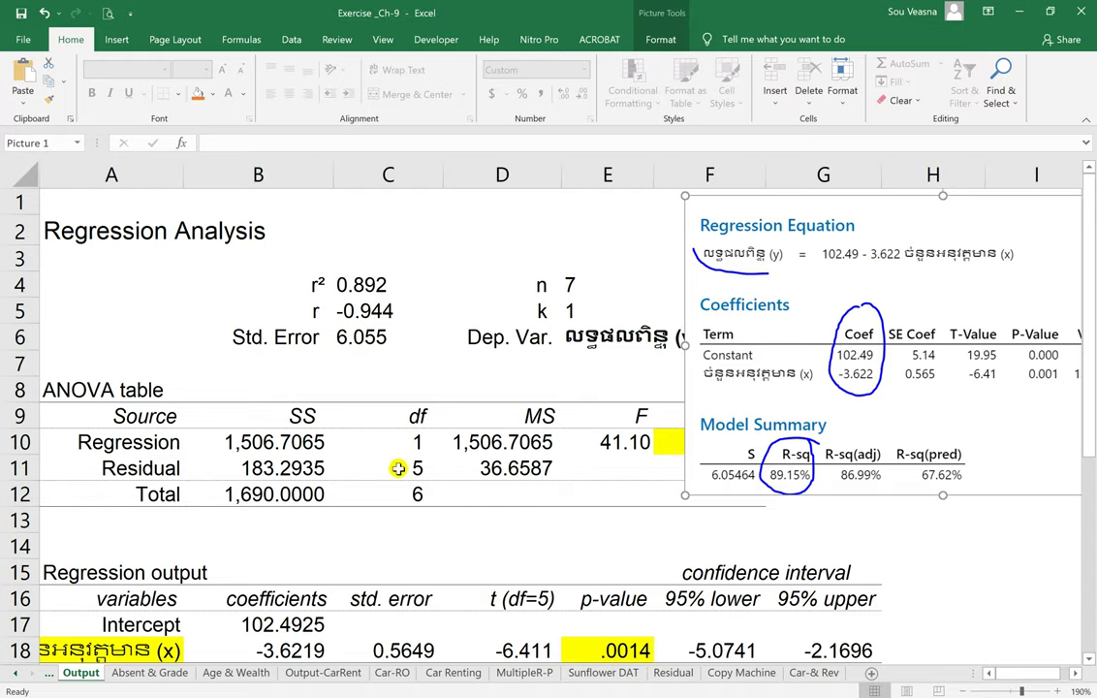
Step: Reposition the snip to compare its coefficients with the regression output, leaving it over columns E to I near row 1
scroll(402, 465, "down", 1)
left_click_drag(787, 278, 513, 523)
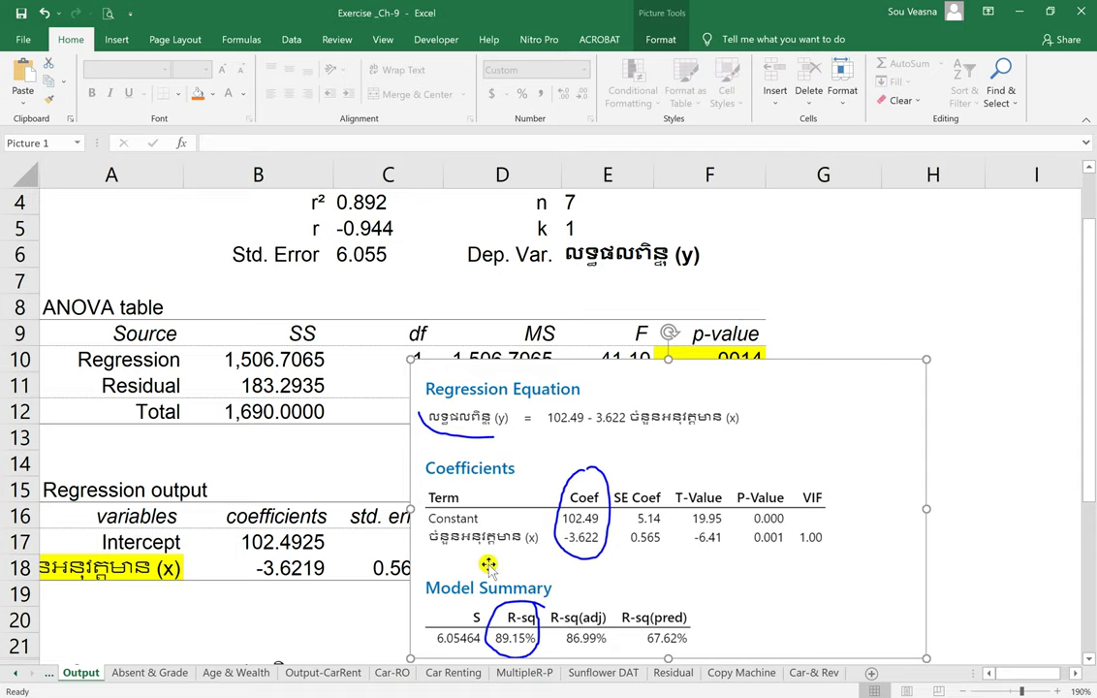
left_click_drag(489, 568, 537, 456)
scroll(547, 437, "up", 1)
left_click_drag(612, 426, 631, 352)
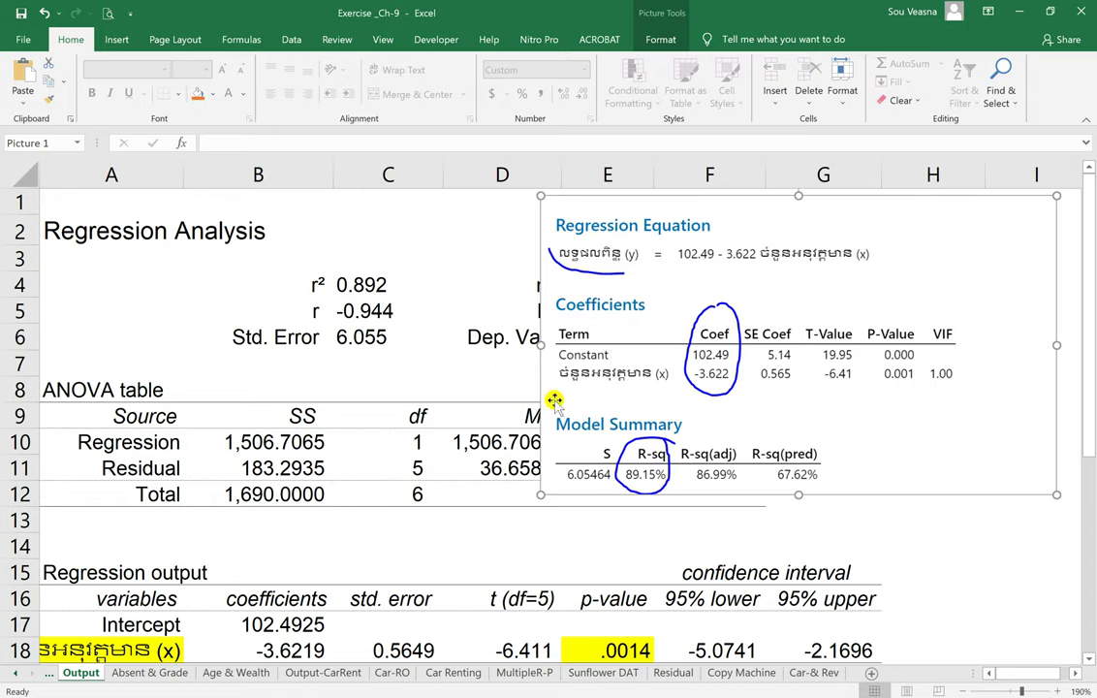
Step: Show r² in C4 with four decimals and compare r² and r with the snip's R-sq value
left_click(383, 287)
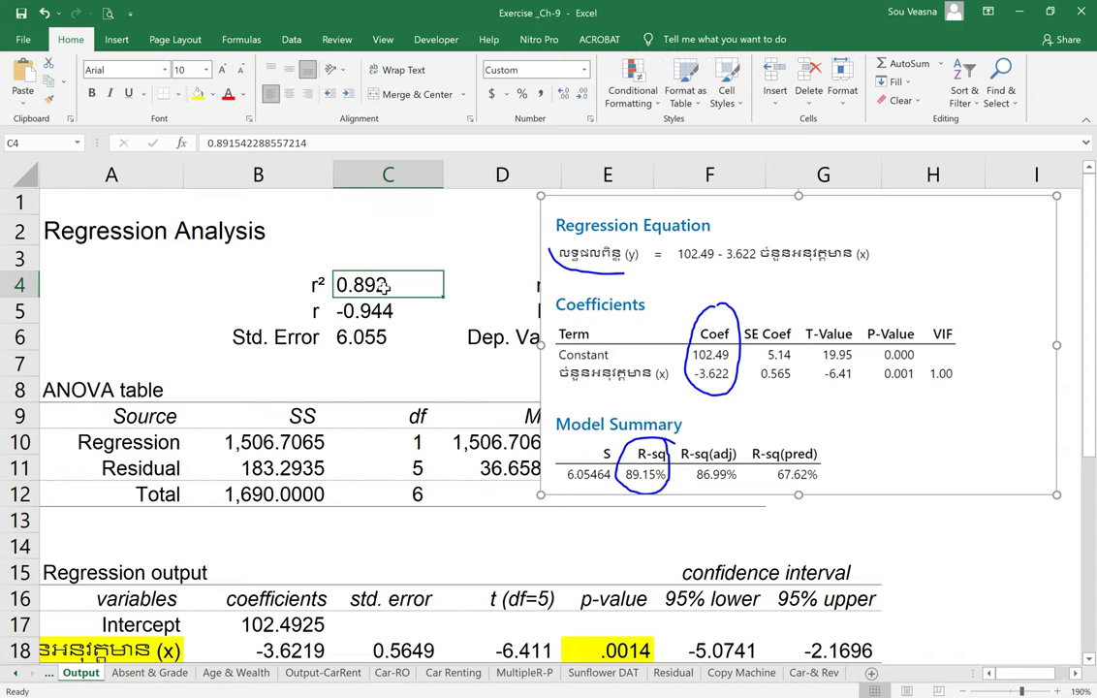
left_click(562, 95)
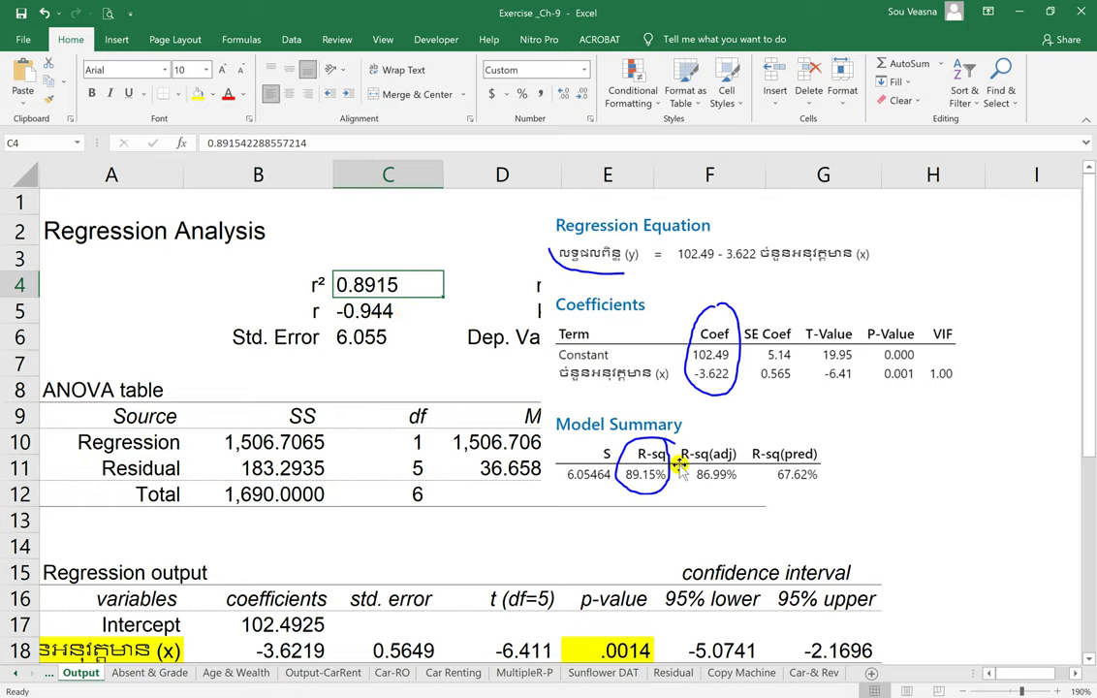
left_click(375, 312)
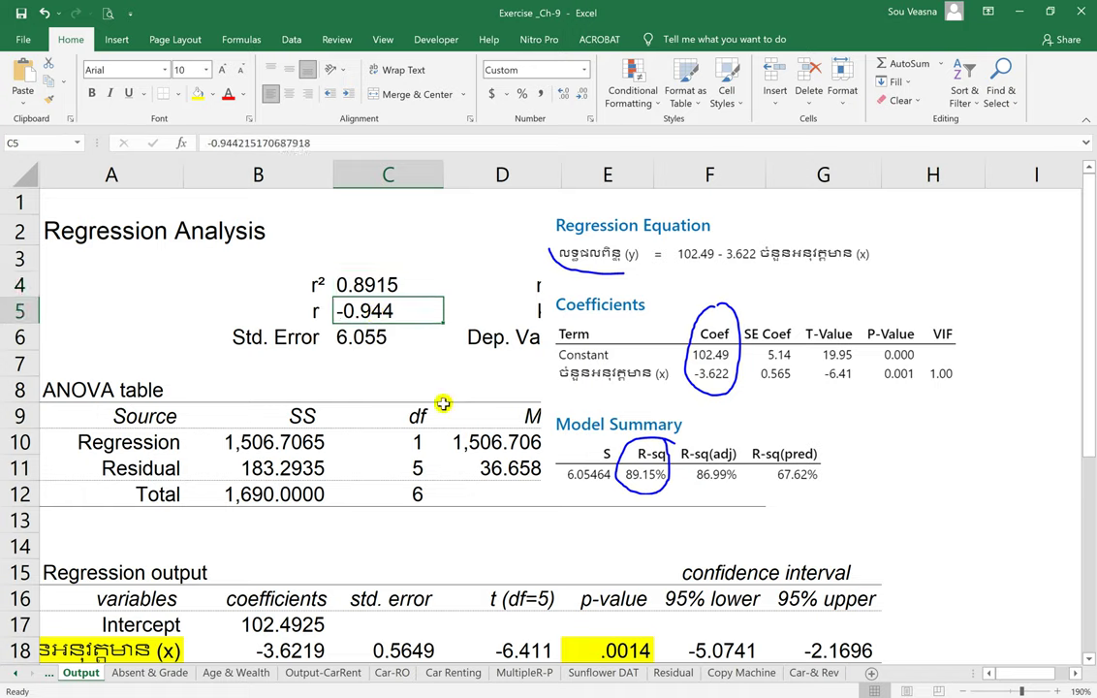
left_click(764, 415)
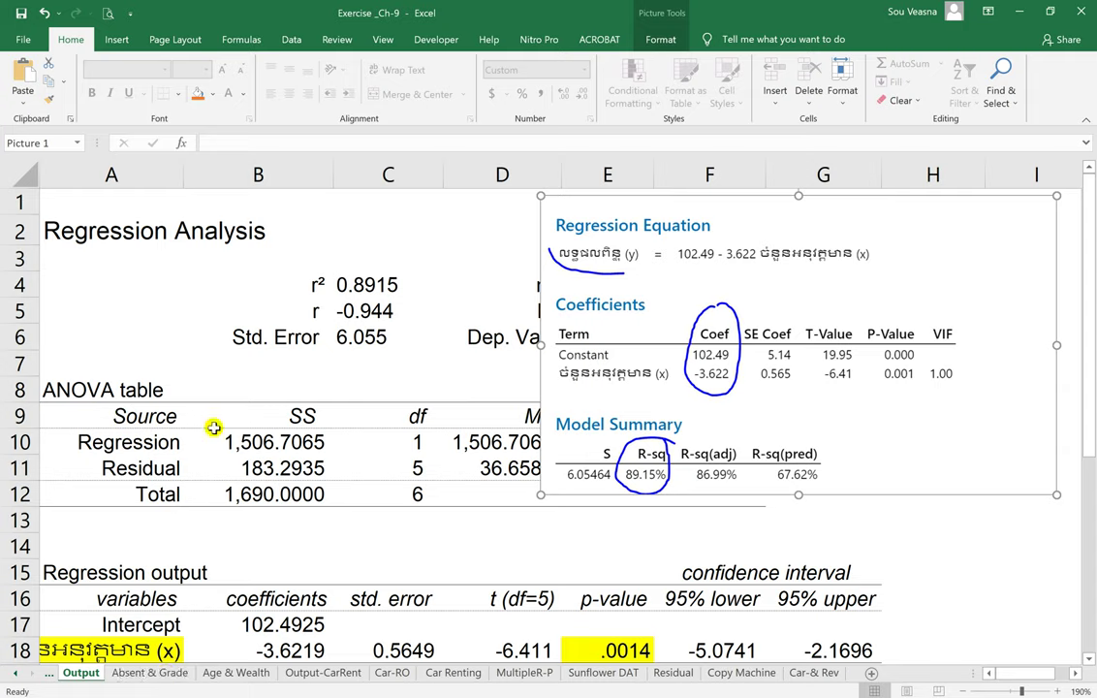
left_click(346, 310)
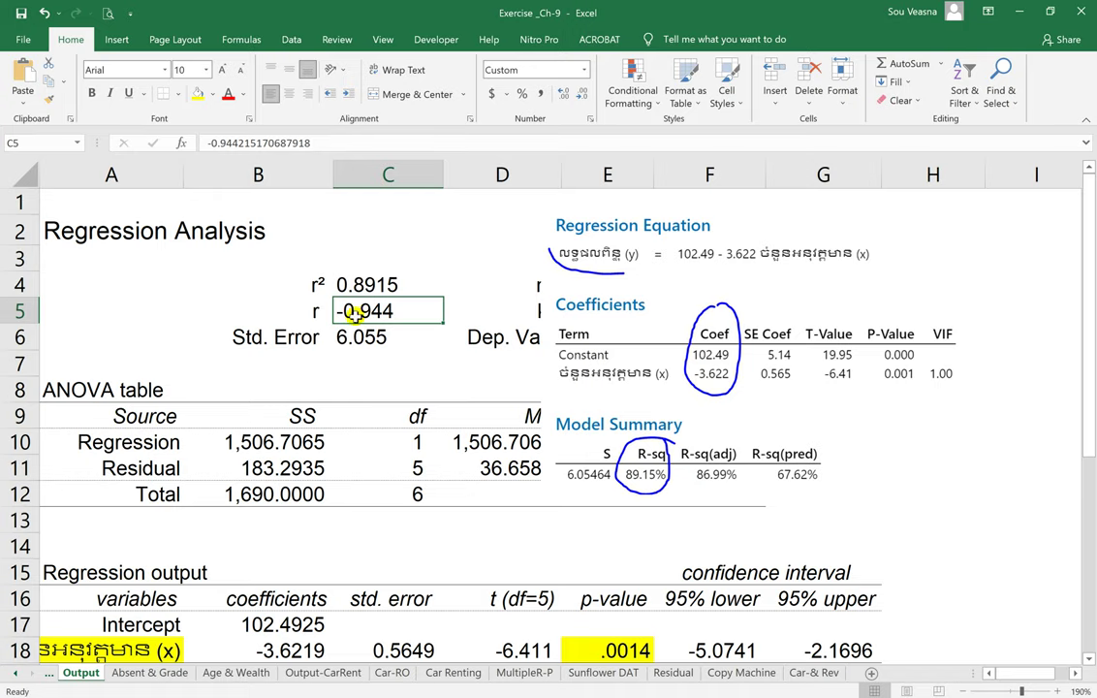
Step: Paste the annotated Minitab snip onto the Absent & Grade sheet and place it beside the Regression Statistics table, over columns C to F
left_click(149, 672)
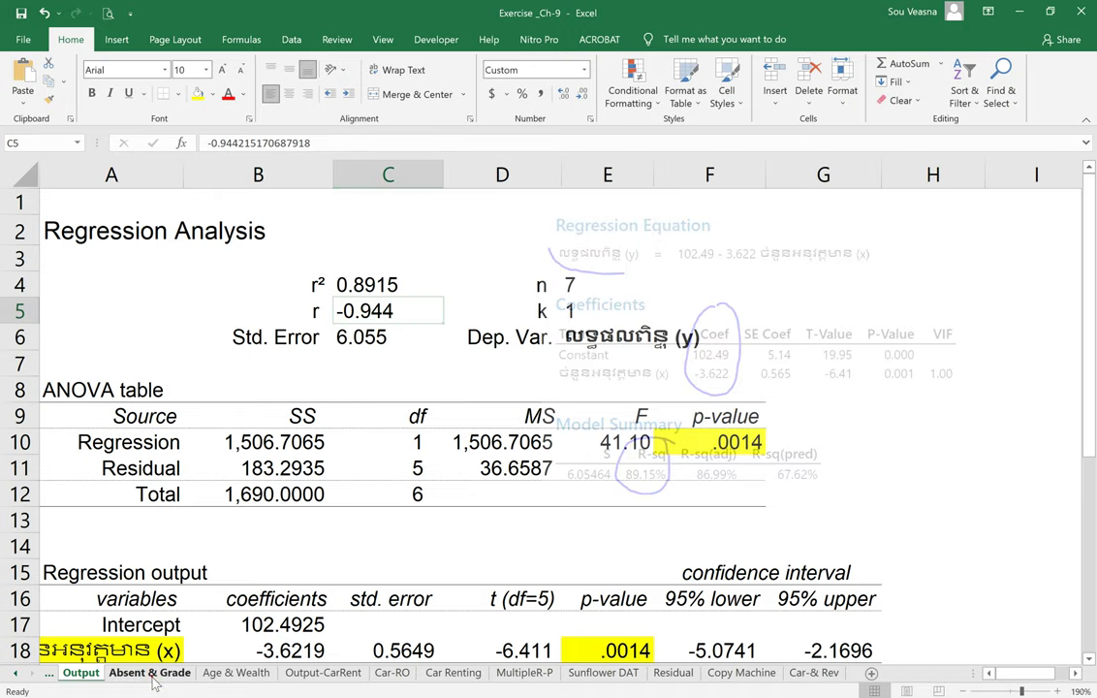
key("ctrl+v")
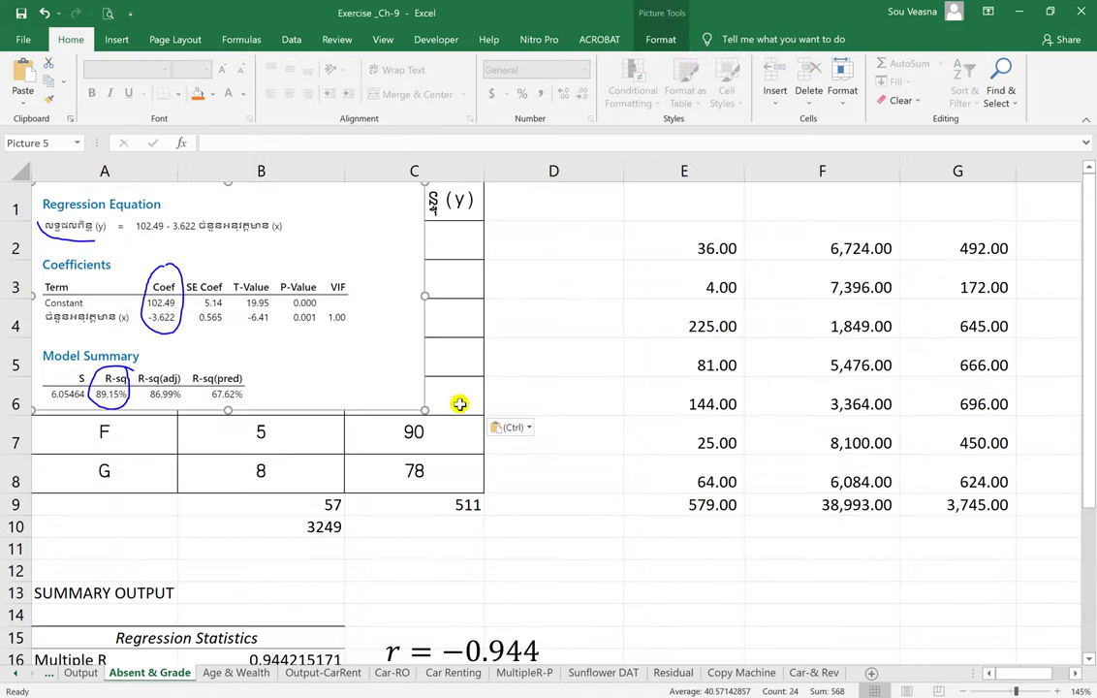
left_click_drag(282, 313, 713, 423)
scroll(642, 448, "down", 2)
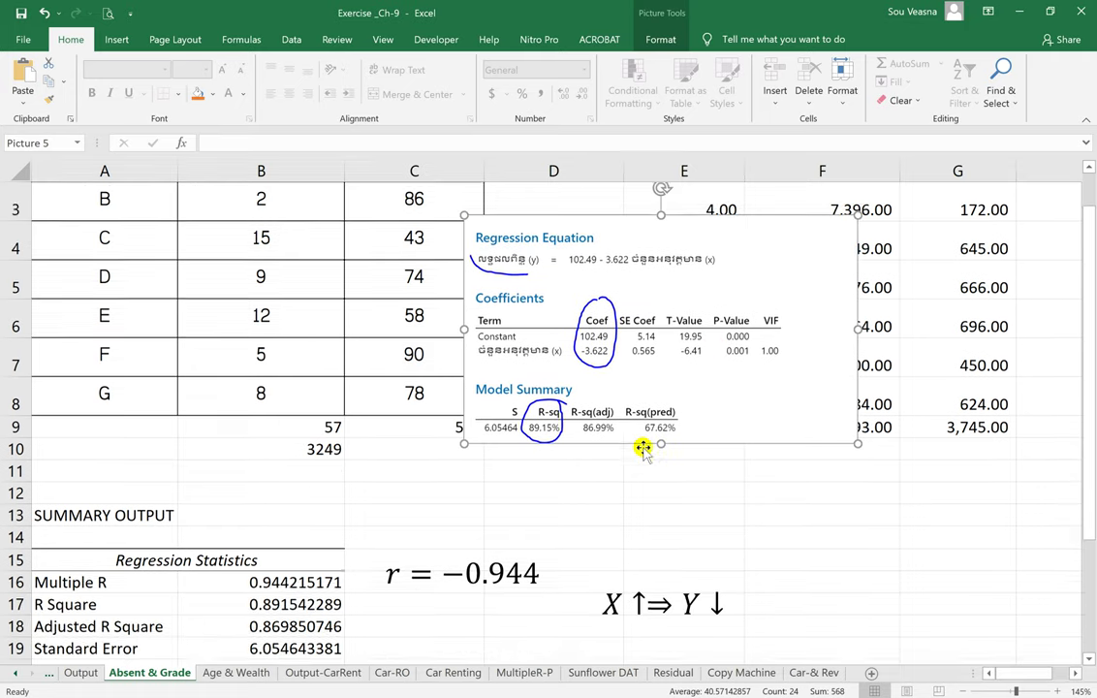
left_click_drag(632, 255, 566, 513)
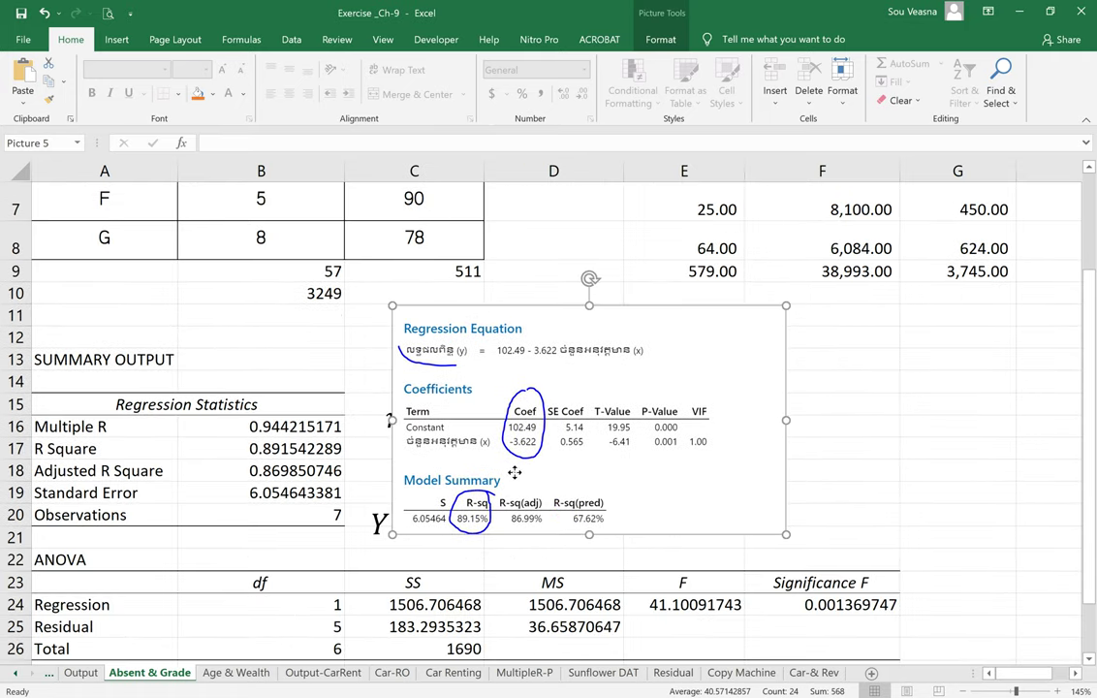
left_click_drag(455, 417, 463, 423)
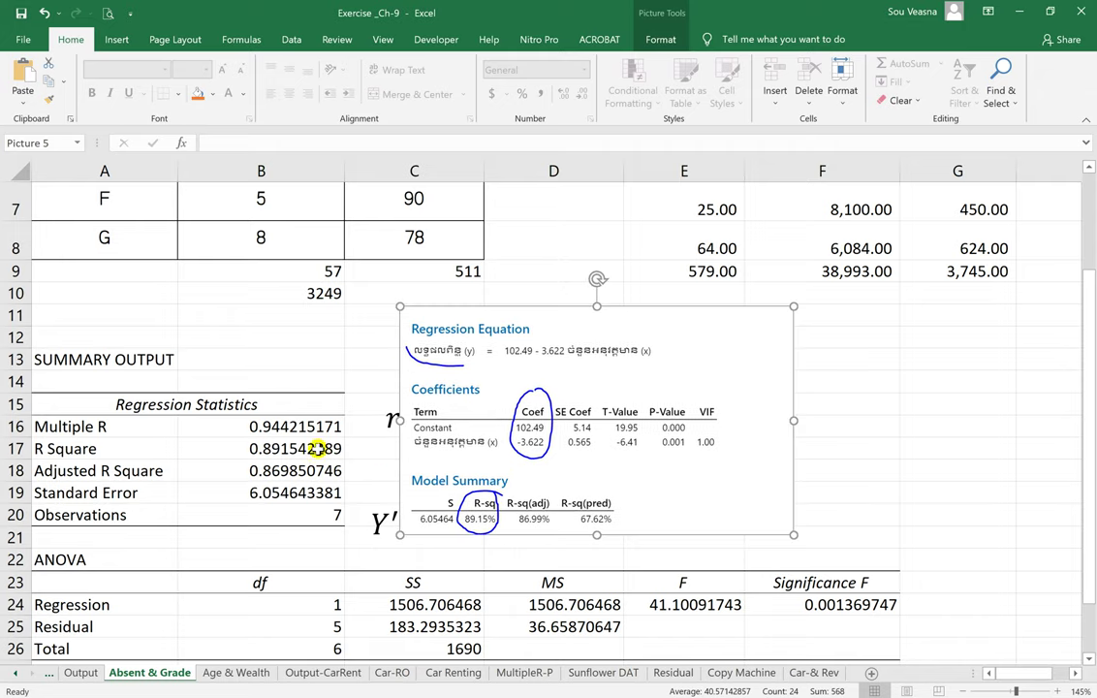
Step: Show the R Square value in B17 with four decimals
left_click(317, 448)
left_click(581, 96)
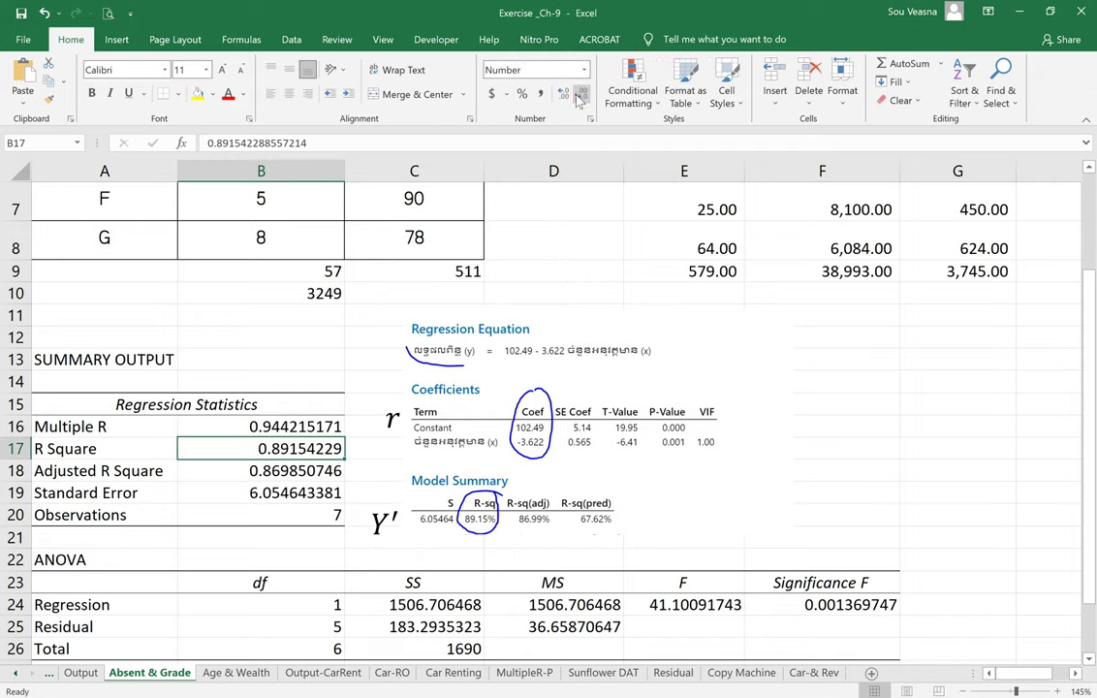
left_click(580, 97)
left_click(580, 97)
left_click(577, 97)
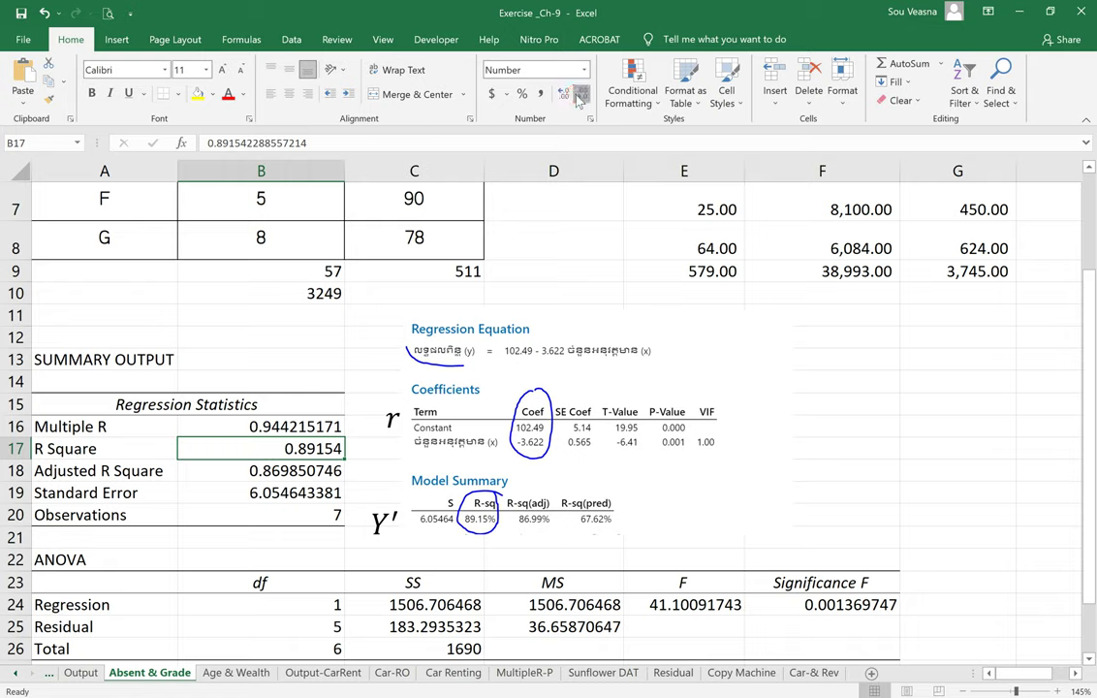
left_click(579, 97)
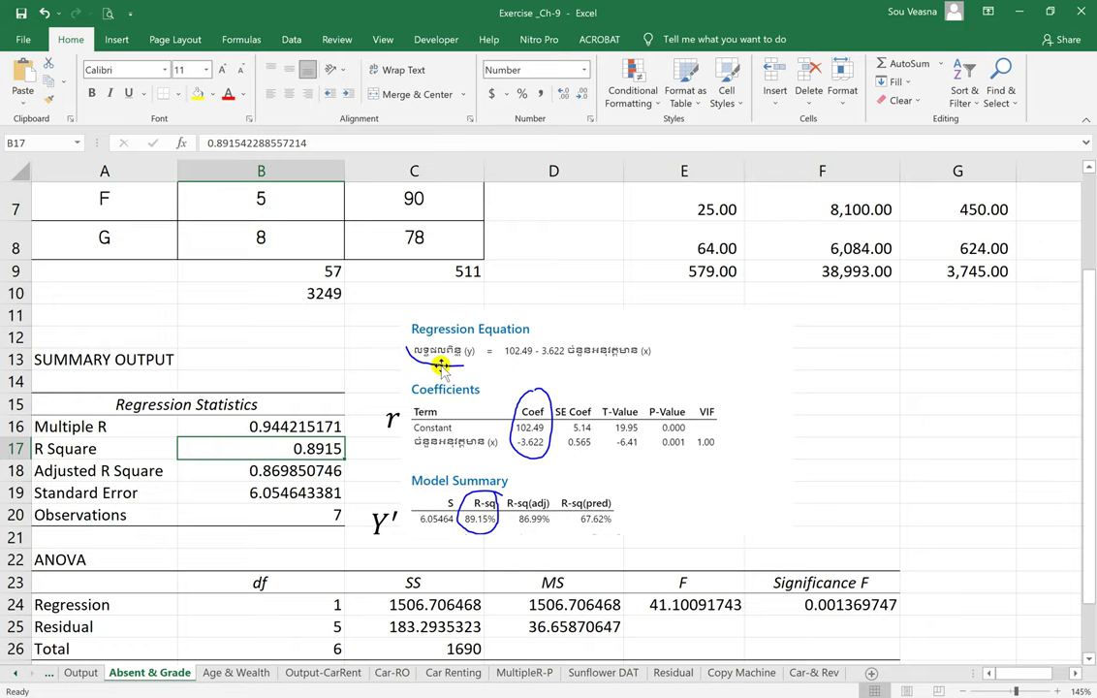
Step: Move the snip over columns D to G to uncover the r value, and make the R Square value in B17 bold
left_click_drag(441, 364, 599, 362)
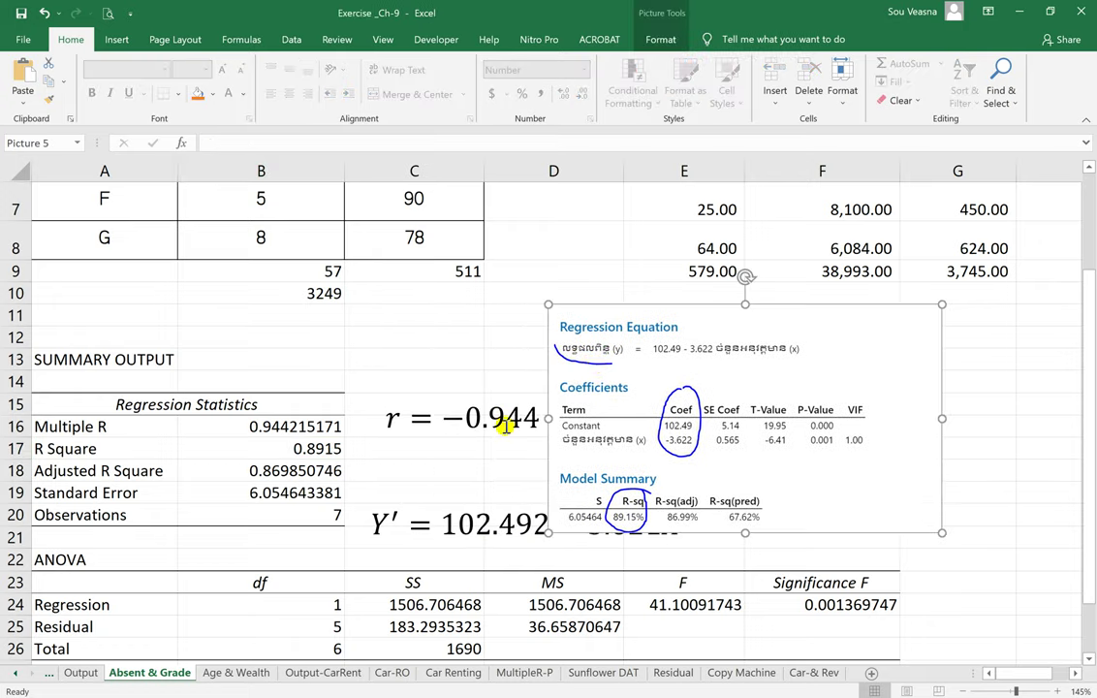
left_click(301, 449)
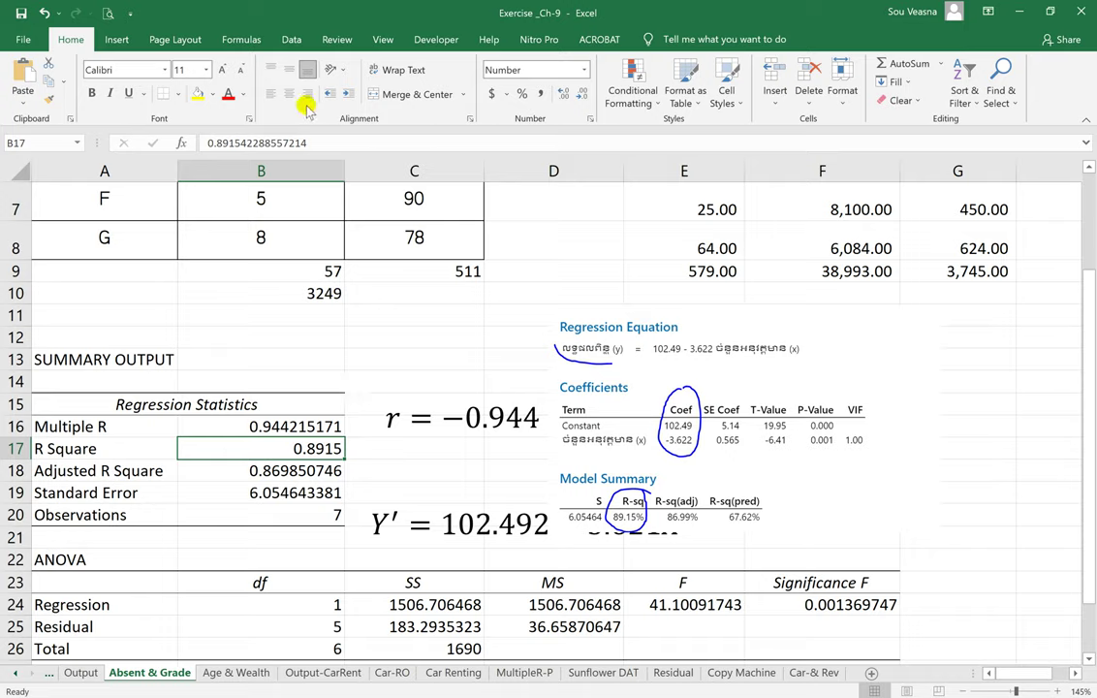
left_click(93, 94)
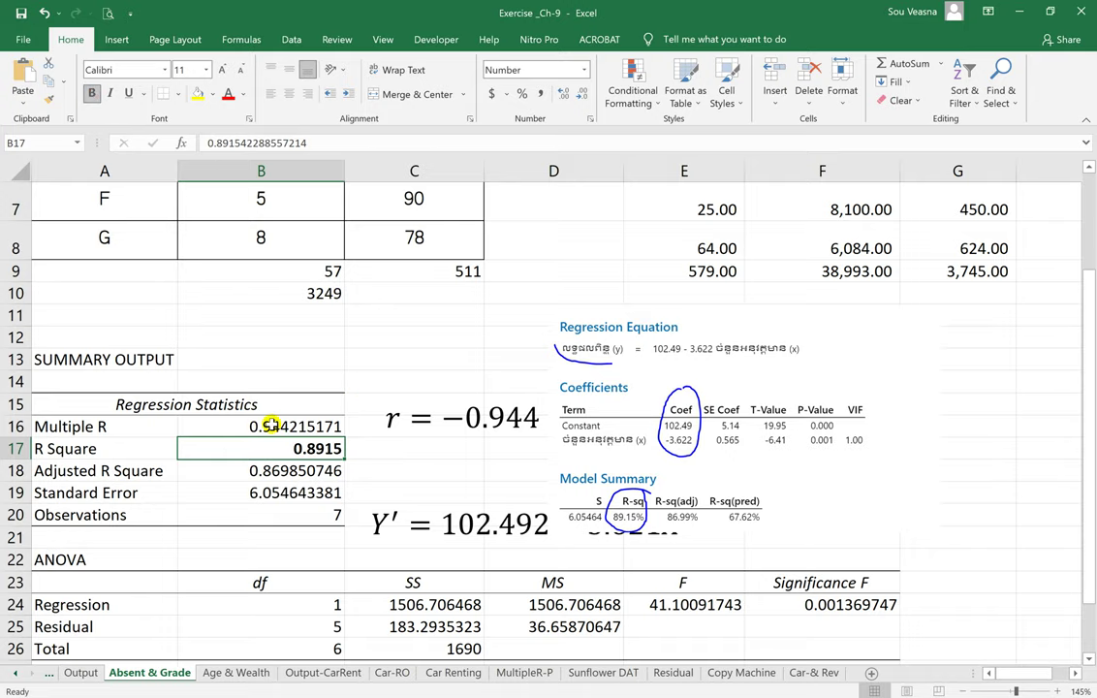
Step: Make the Multiple R value in B16 negative by adding a minus sign in front of it
left_click(273, 427)
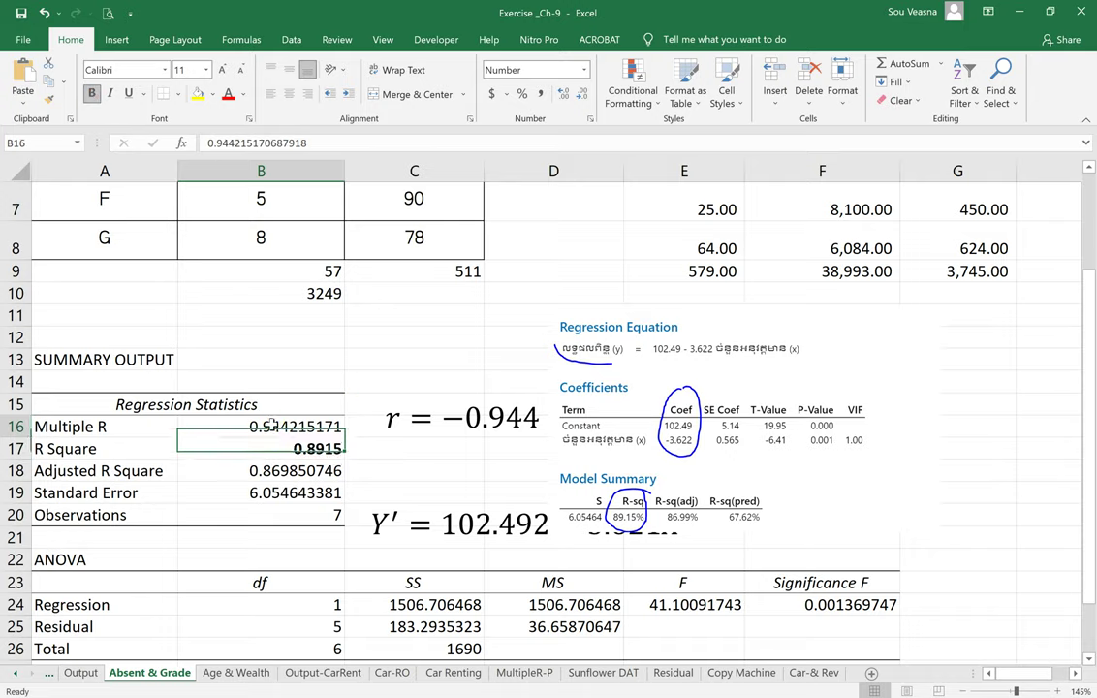
double_click(250, 424)
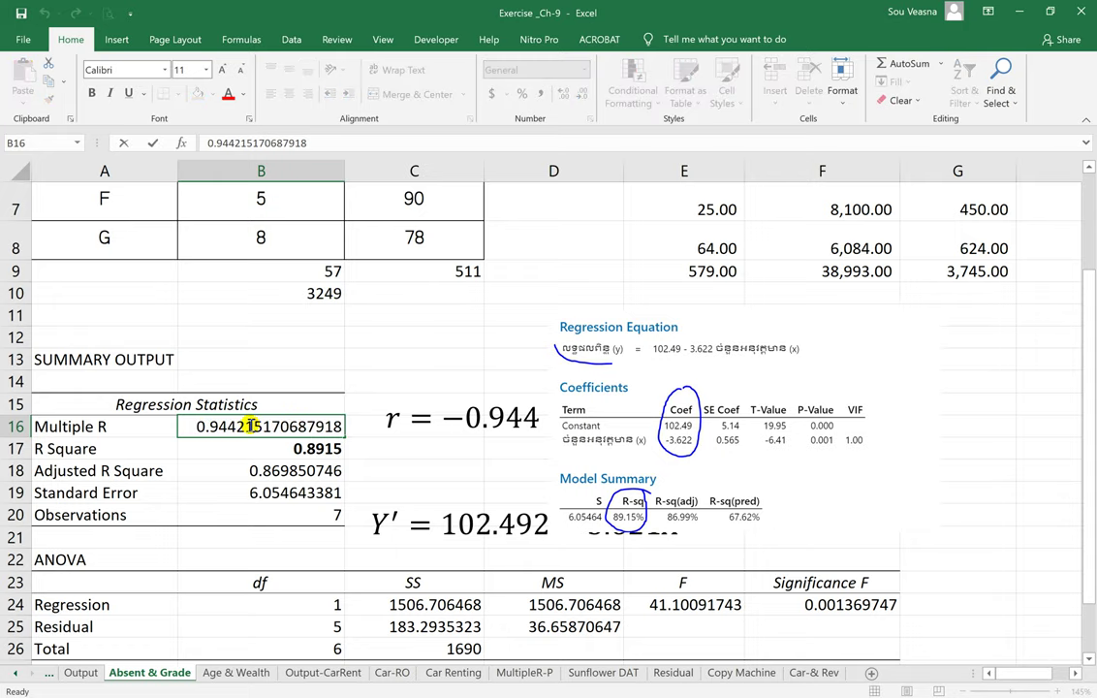
key("Escape")
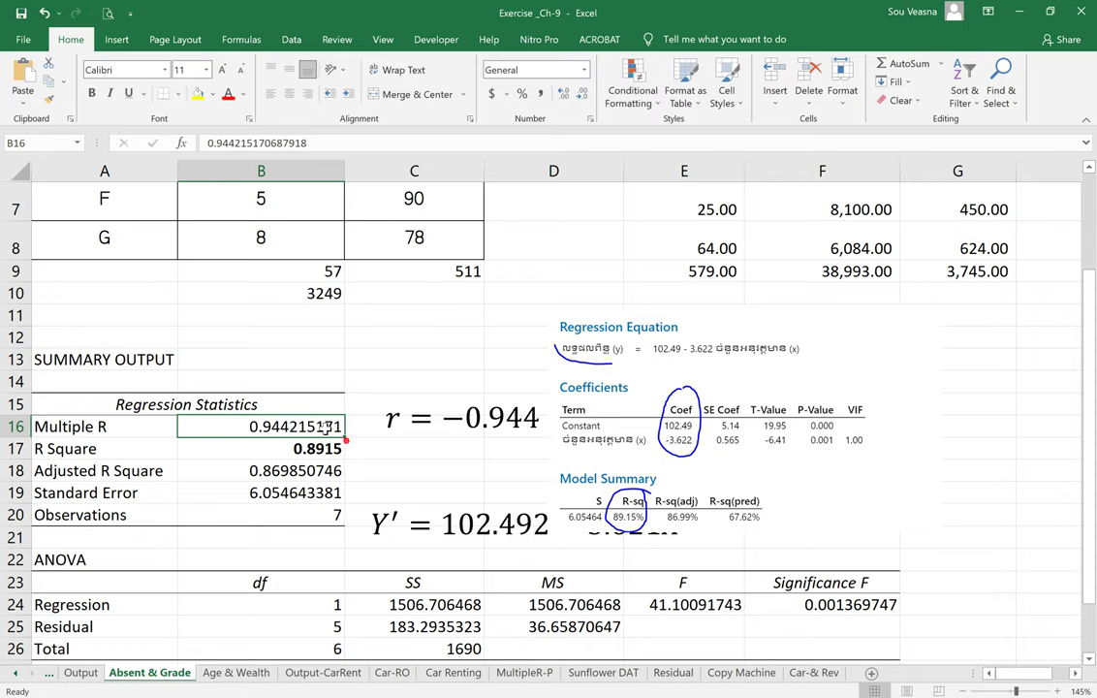
double_click(247, 426)
left_click(201, 427)
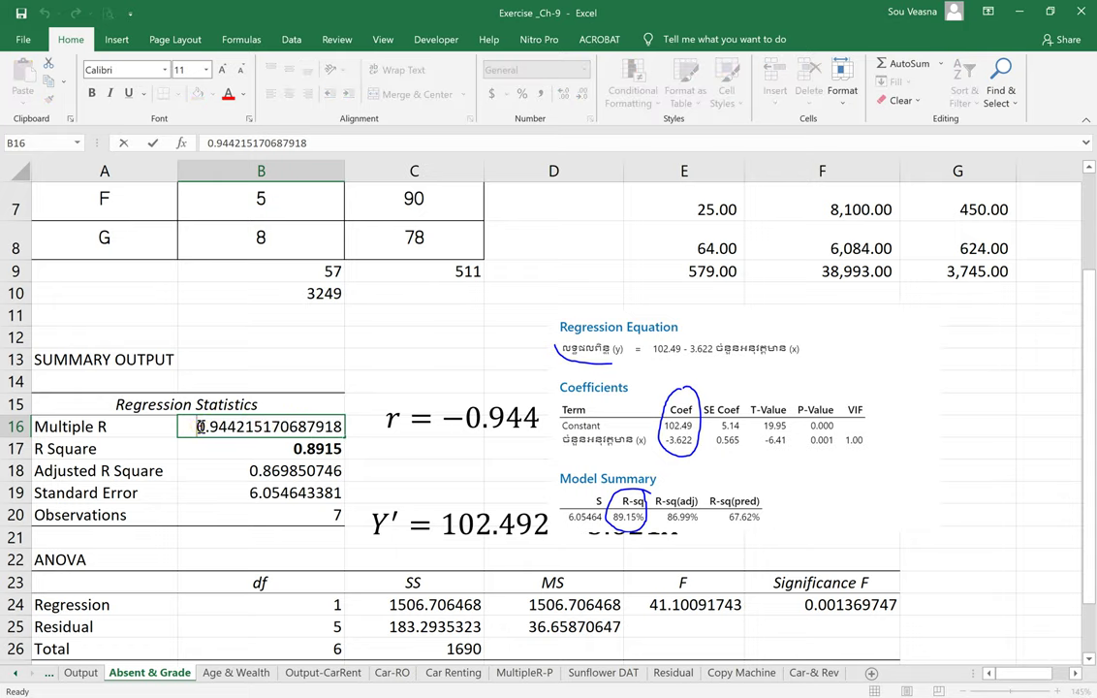
type("-")
key("Return")
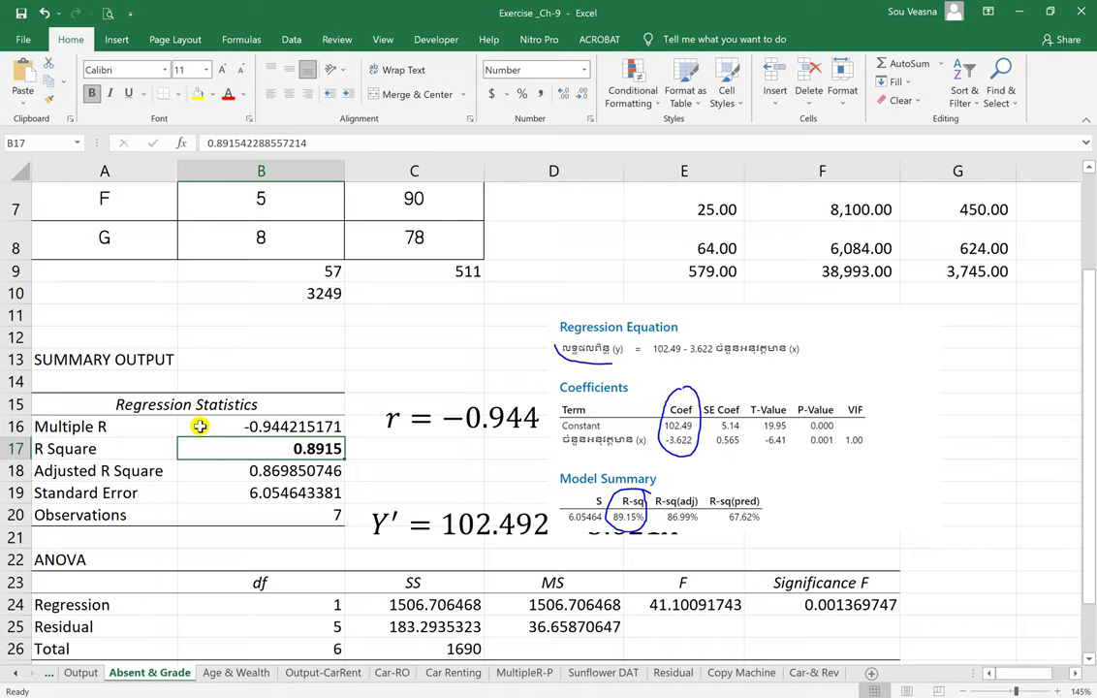
Step: Move the snip clear of the Y′ equation and square Multiple R in C17 with the formula =B16^2
left_click_drag(564, 407, 671, 386)
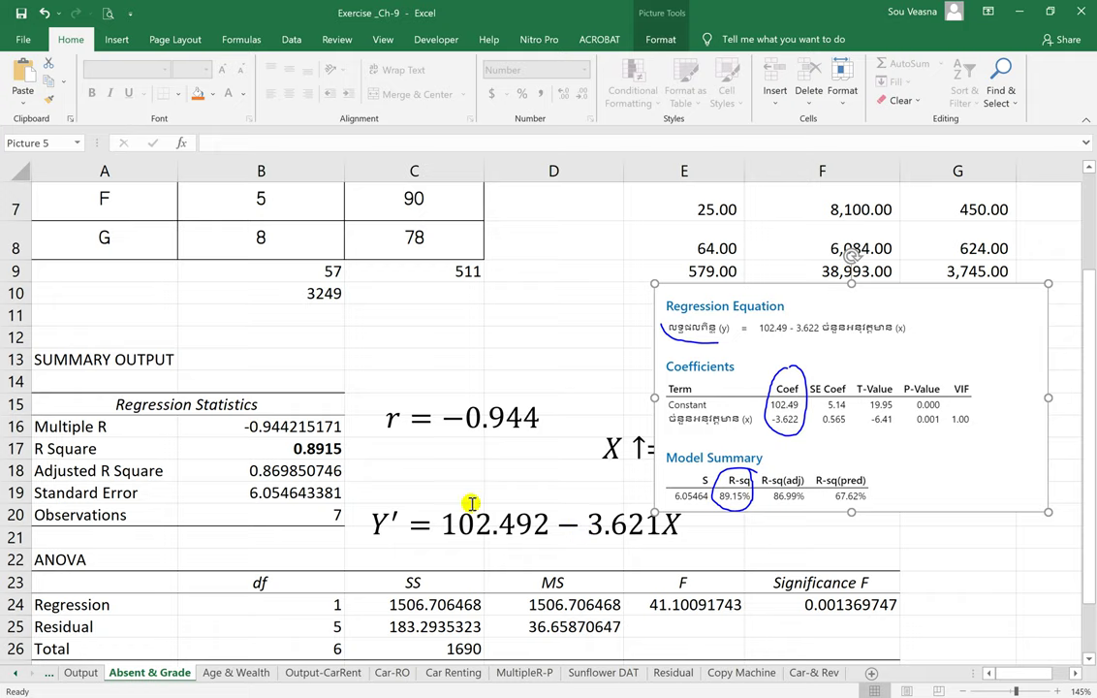
left_click(264, 426)
left_click(348, 451)
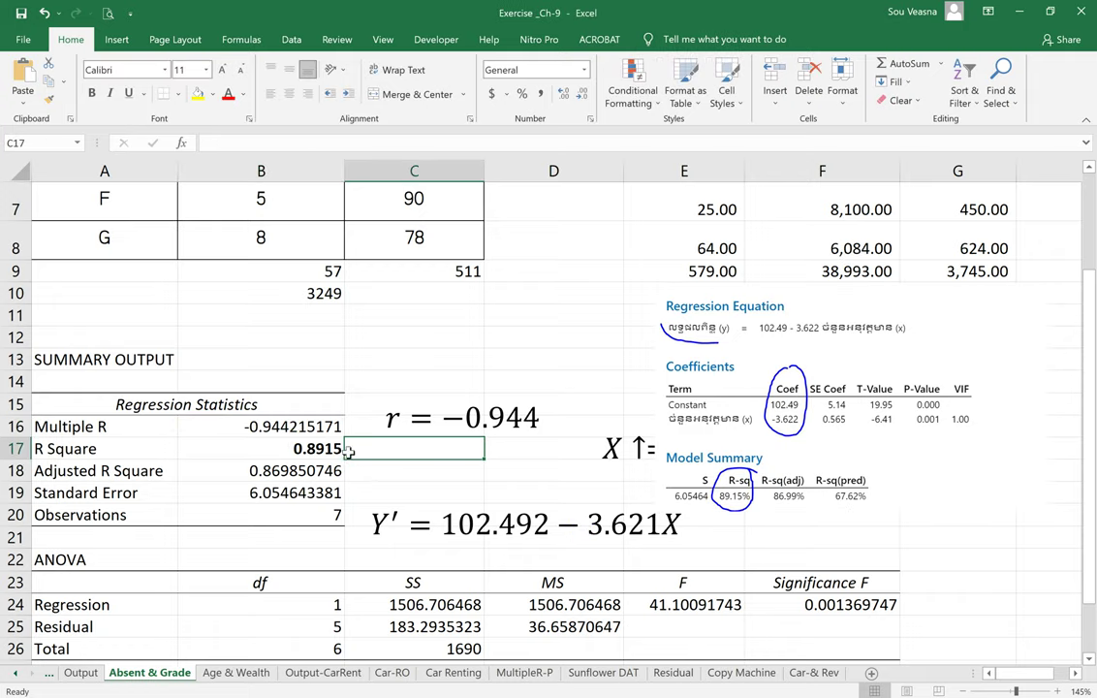
type("=")
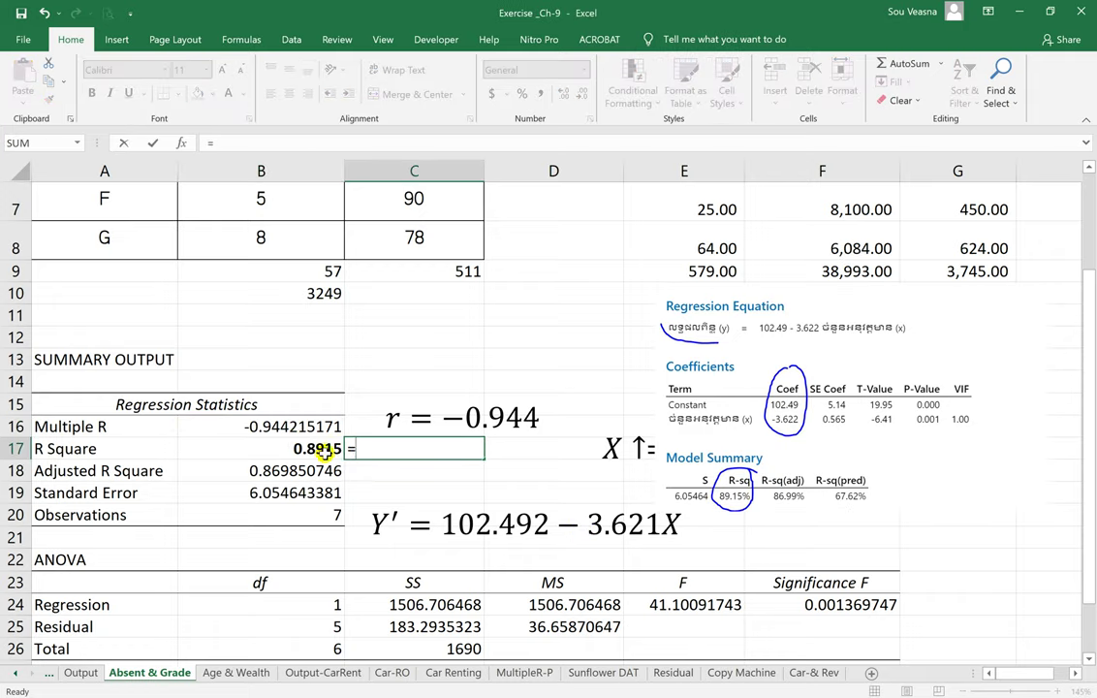
left_click(287, 427)
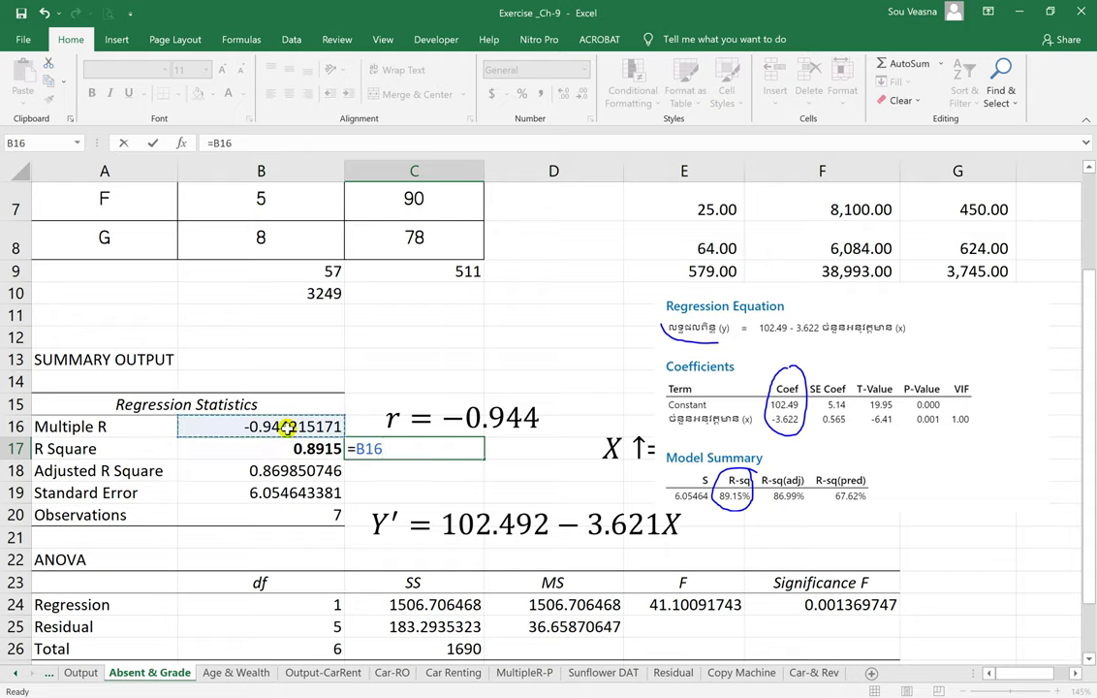
type("^2")
key("Return")
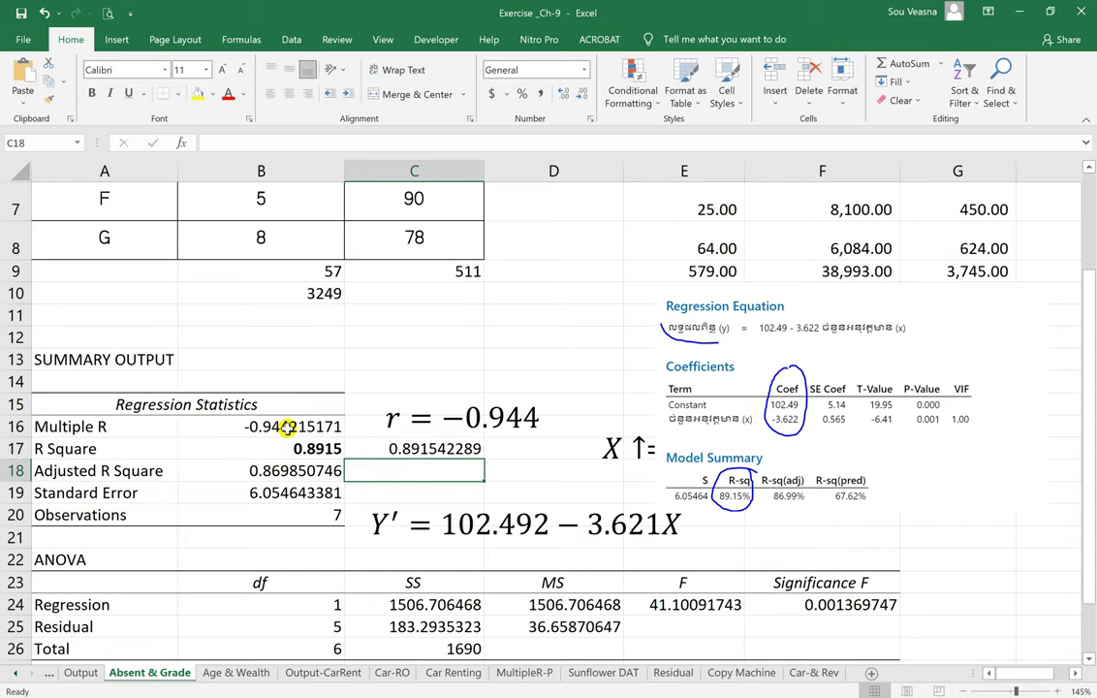
Step: Select the squared result in C17 to compare it with the R Square value in B17
left_click(385, 417)
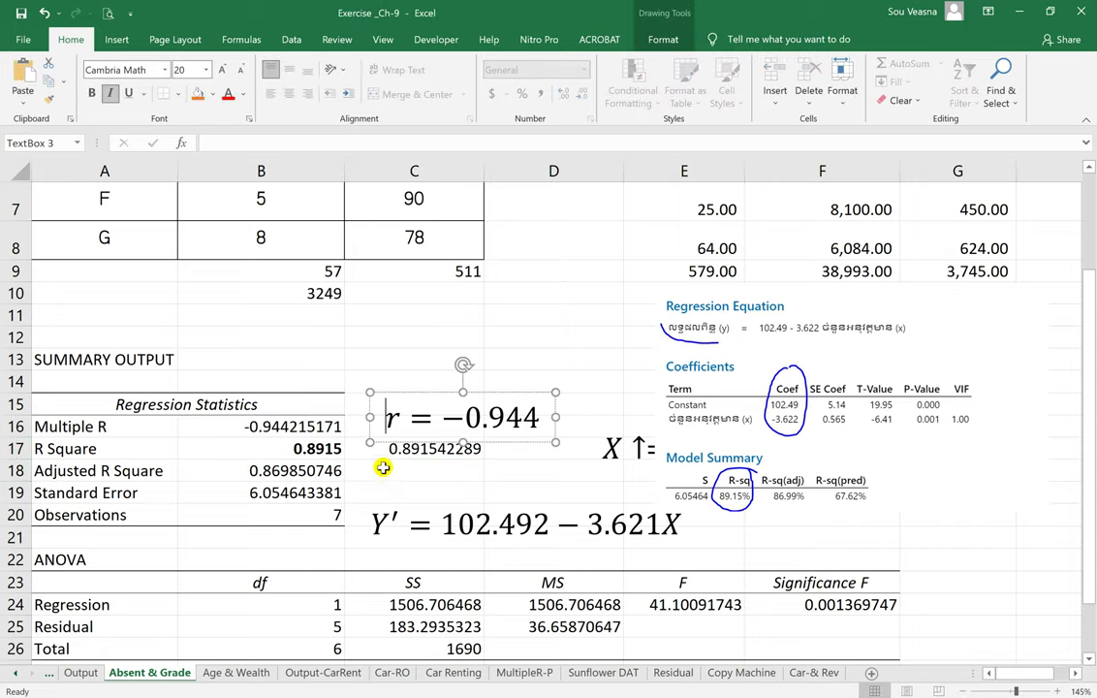
left_click(384, 463)
left_click(357, 448)
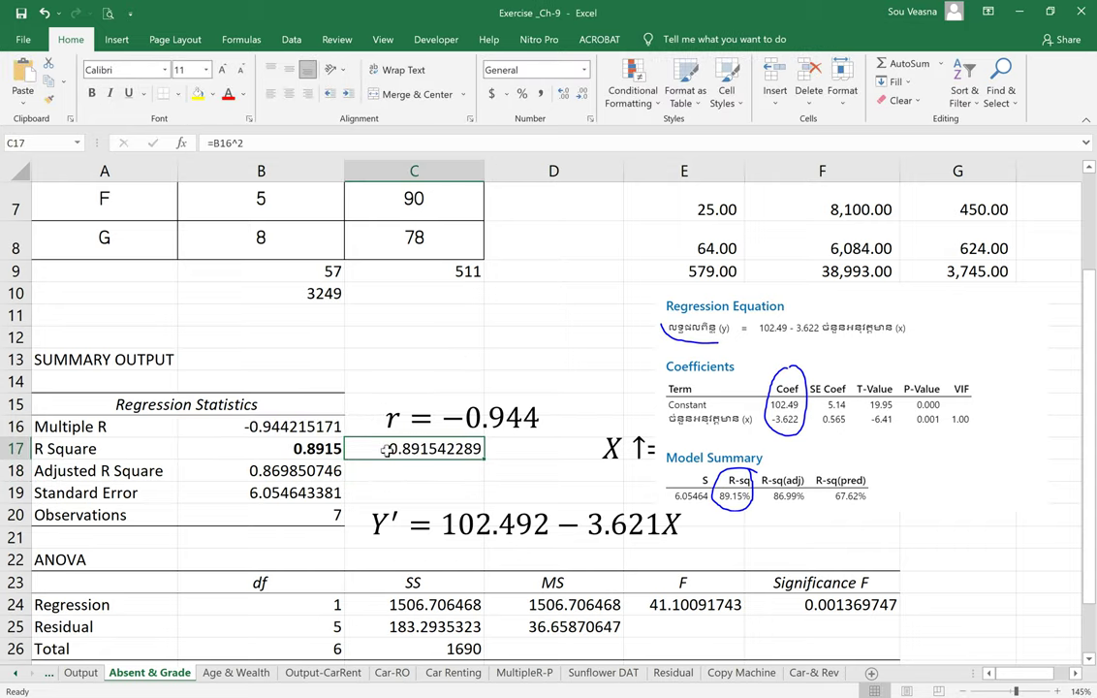